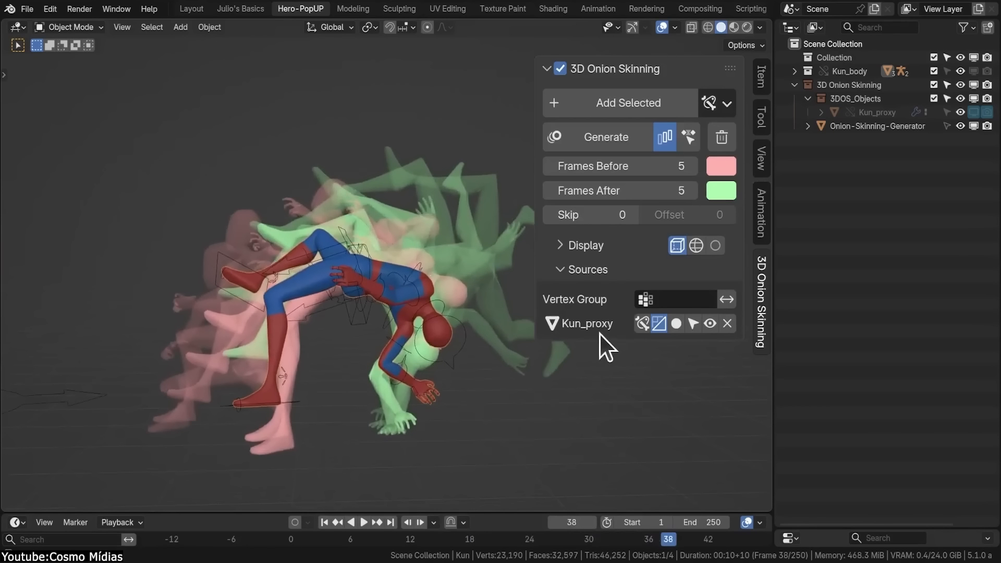
- Lower the onion skin opacity to 0.10 and scrub through the animation to preview the transparent ghosts
{"action": "scroll", "coordinate": [276, 271], "scroll_direction": "down", "scroll_amount": 3}
{"action": "middle_click_drag", "start_coordinate": [228, 220], "coordinate": [309, 196], "text": "alt"}
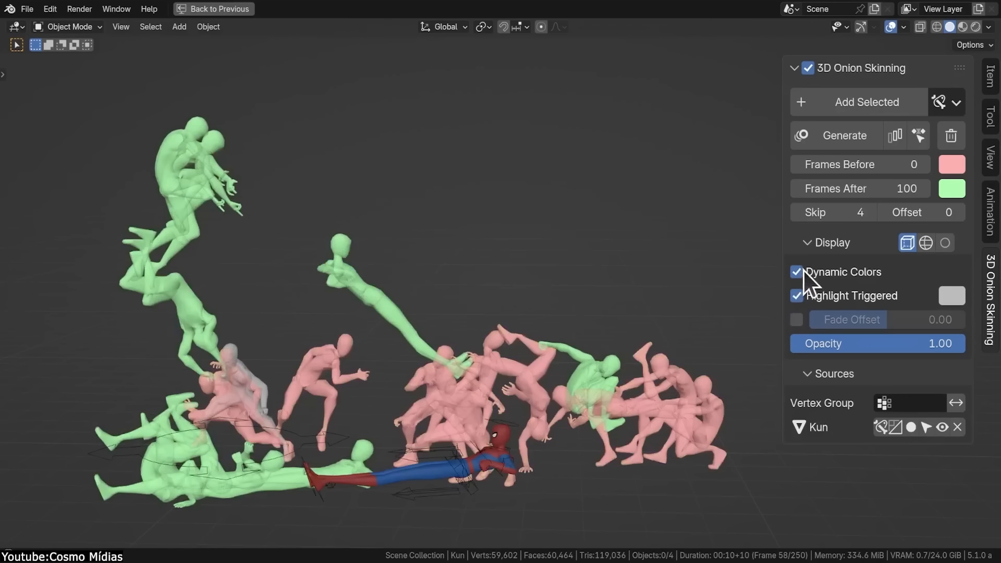
{"action": "middle_click_drag", "start_coordinate": [505, 300], "coordinate": [342, 243], "text": "alt"}
{"action": "left_click", "coordinate": [907, 342]}
{"action": "left_click_drag", "start_coordinate": [907, 342], "coordinate": [730, 322]}
{"action": "middle_click_drag", "start_coordinate": [387, 245], "coordinate": [427, 252], "text": "alt"}
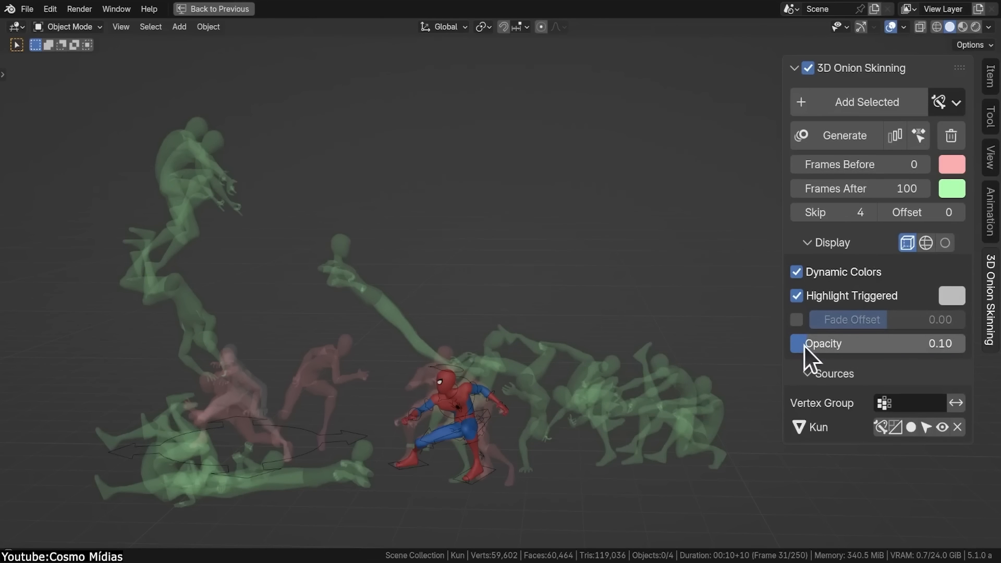
- Enable the fade offset for the onion skins and scrub the animation to preview the fading ghosts
{"action": "left_click", "coordinate": [797, 320]}
{"action": "middle_click_drag", "start_coordinate": [396, 308], "coordinate": [496, 313], "text": "alt"}
{"action": "mouse_move", "coordinate": [897, 322]}
{"action": "left_mouse_down", "text": "ctrl"}
{"action": "mouse_move", "coordinate": [911, 326]}
{"action": "mouse_move", "coordinate": [892, 320]}
{"action": "left_mouse_up", "text": "ctrl"}
{"action": "mouse_move", "coordinate": [456, 268]}
{"action": "middle_mouse_down", "text": "alt"}
{"action": "mouse_move", "coordinate": [322, 266]}
{"action": "mouse_move", "coordinate": [482, 261]}
{"action": "mouse_move", "coordinate": [458, 264]}
{"action": "middle_mouse_up", "text": "alt"}
{"action": "left_click_drag", "start_coordinate": [900, 348], "coordinate": [815, 333]}
{"action": "middle_click_drag", "start_coordinate": [560, 276], "coordinate": [662, 305], "text": "alt"}
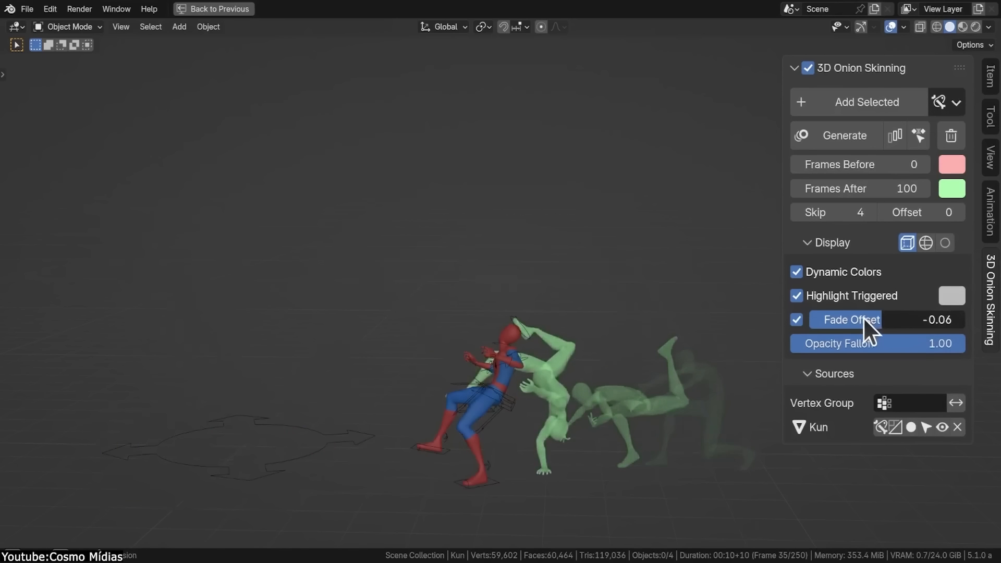
- Set the onion skins' fade offset to -0.18 and check the ghosts around the character while scrubbing
{"action": "left_click_drag", "start_coordinate": [864, 317], "coordinate": [849, 315]}
{"action": "middle_click_drag", "start_coordinate": [442, 252], "coordinate": [530, 256], "text": "alt"}
{"action": "middle_click_drag", "start_coordinate": [307, 284], "coordinate": [241, 258], "text": "alt"}
{"action": "middle_click_drag", "start_coordinate": [658, 258], "coordinate": [575, 196], "text": "shift"}
{"action": "scroll", "coordinate": [575, 196], "scroll_direction": "up", "scroll_amount": 3}
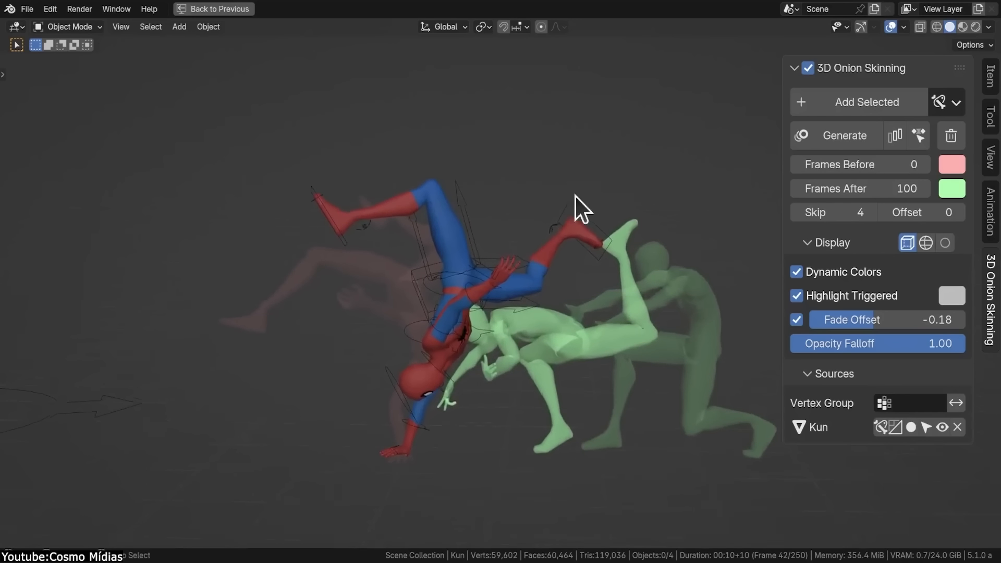
- Reset the frames before and after to 5, the skip to 0 and the fade offset to 0.00, regenerating the onion skins
{"action": "key", "text": "BackSpace"}
{"action": "left_click", "coordinate": [833, 137]}
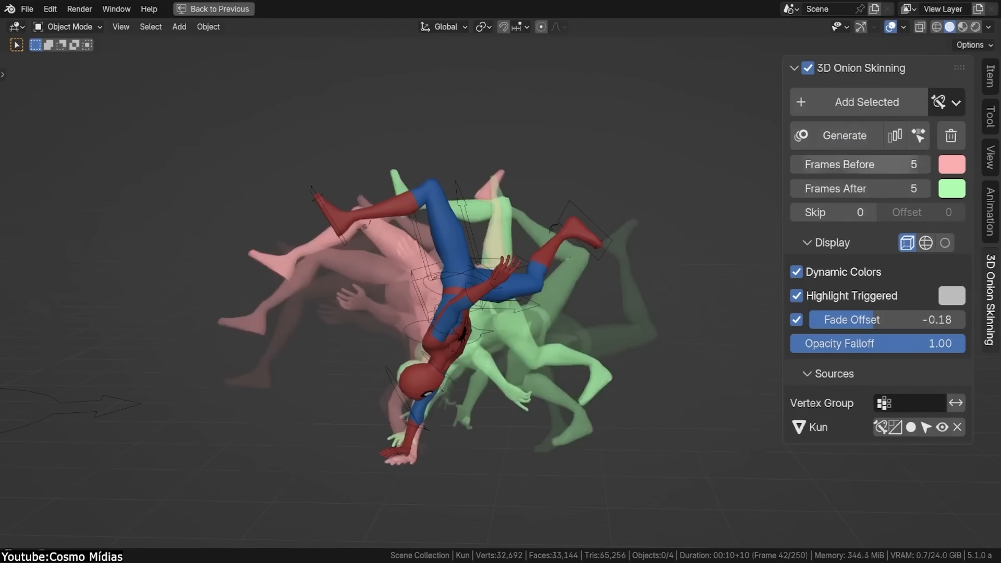
{"action": "scroll", "coordinate": [339, 256], "scroll_direction": "up", "scroll_amount": 1}
{"action": "middle_click_drag", "start_coordinate": [339, 255], "coordinate": [352, 256], "text": "alt"}
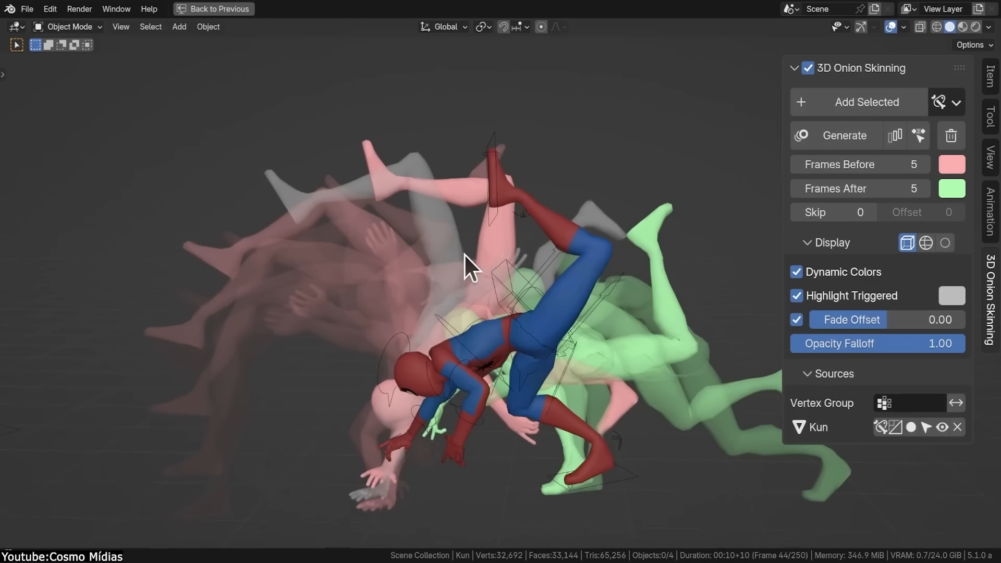
- Change the highlight colour of the triggered ghost to a bright, fully saturated yellow-green
{"action": "left_click", "coordinate": [952, 296]}
{"action": "left_click_drag", "start_coordinate": [839, 123], "coordinate": [760, 130]}
{"action": "left_click_drag", "start_coordinate": [952, 60], "coordinate": [953, 19]}
{"action": "mouse_move", "coordinate": [426, 225]}
{"action": "middle_mouse_down", "text": "alt"}
{"action": "mouse_move", "coordinate": [403, 225]}
{"action": "mouse_move", "coordinate": [416, 239]}
{"action": "middle_mouse_up", "text": "alt"}
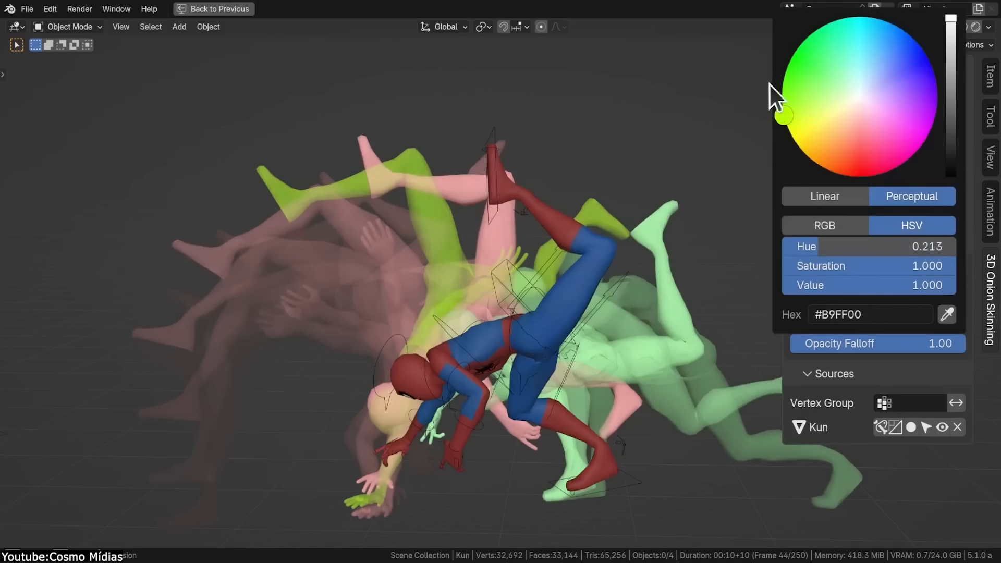
{"action": "left_click_drag", "start_coordinate": [770, 83], "coordinate": [756, 156]}
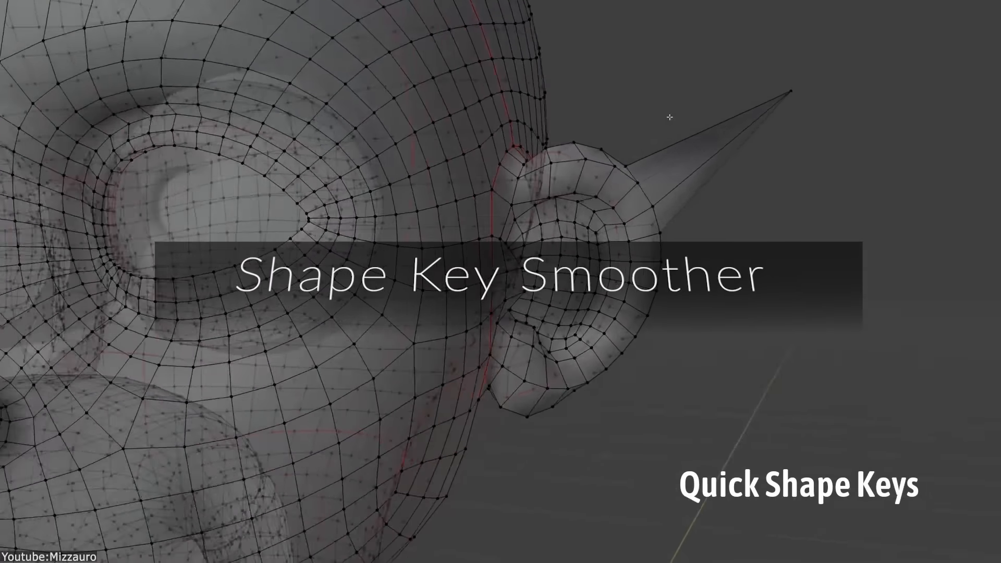
- Lasso-select the spiked ear's vertices through the mesh and smooth them by raising the Shape Key Smoother iterations
{"action": "middle_click_drag", "start_coordinate": [670, 117], "coordinate": [672, 147]}
{"action": "left_click_drag", "start_coordinate": [593, 142], "coordinate": [552, 155]}
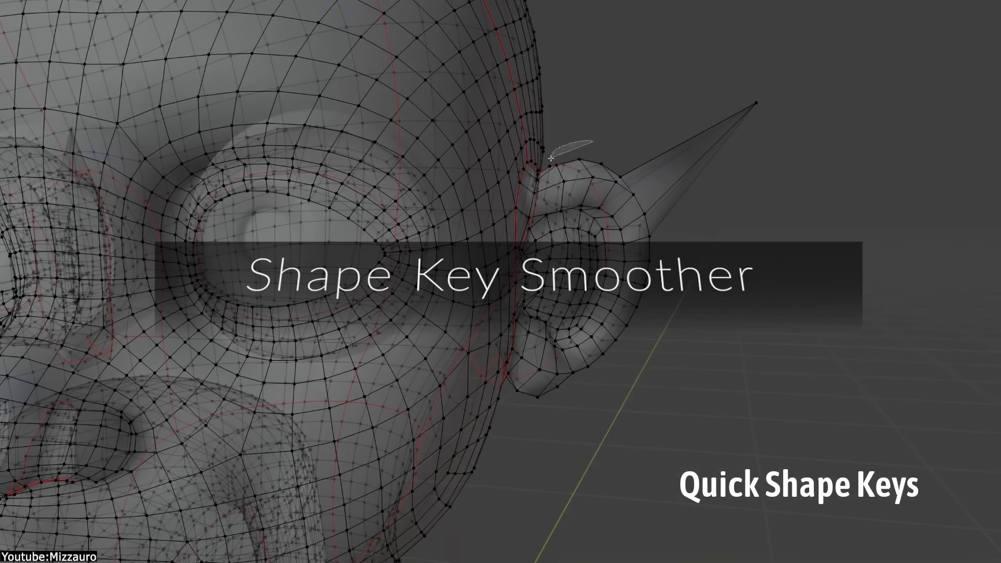
{"action": "mouse_move", "coordinate": [558, 421]}
{"action": "left_mouse_down"}
{"action": "mouse_move", "coordinate": [691, 139]}
{"action": "mouse_move", "coordinate": [678, 136]}
{"action": "left_mouse_up"}
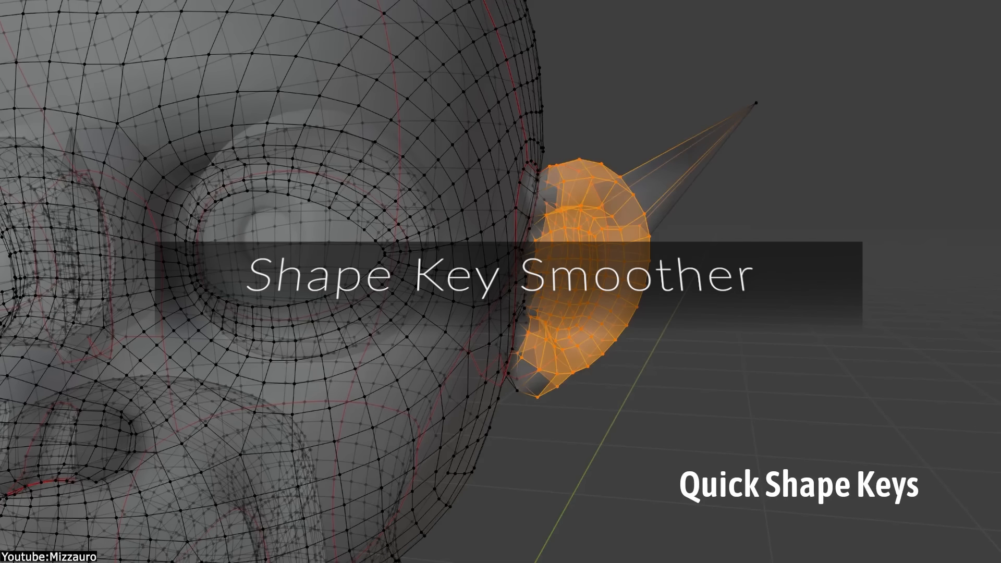
{"action": "key", "text": "alt+z"}
{"action": "middle_click_drag", "start_coordinate": [947, 139], "coordinate": [854, 140]}
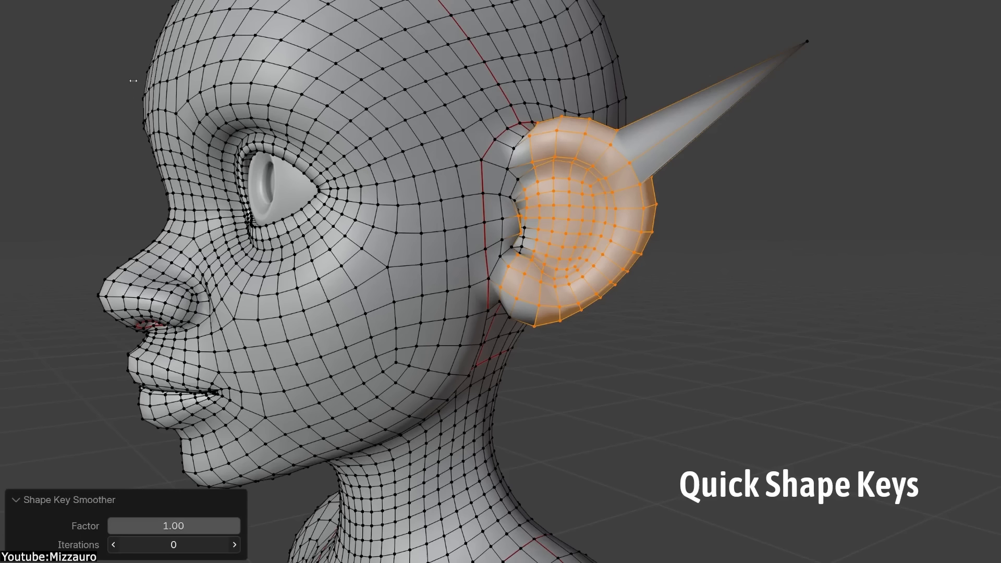
{"action": "left_click_drag", "start_coordinate": [174, 545], "coordinate": [277, 71]}
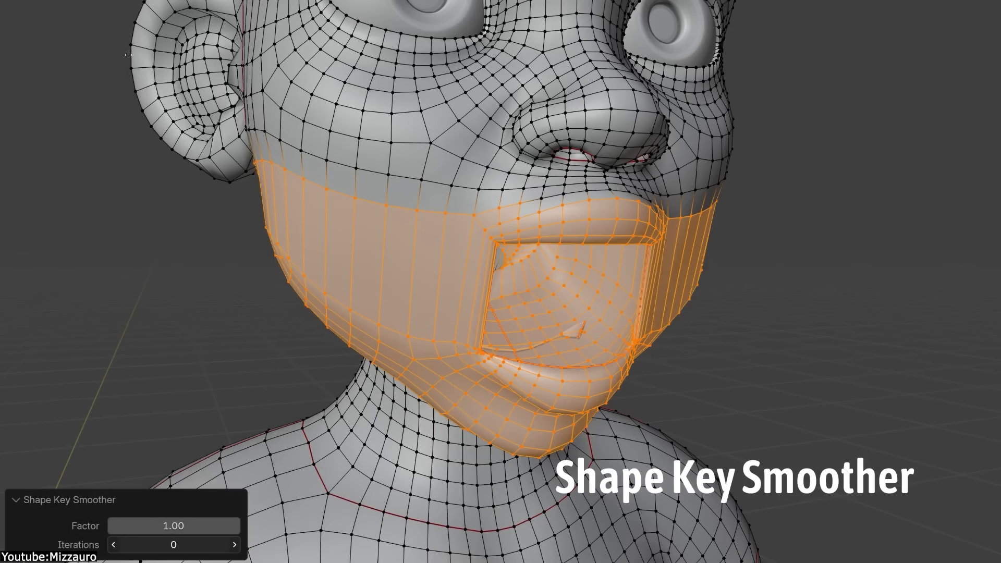
- Smooth the open-mouth shape key on the selected mouth and jaw vertices with Shape Key Smoother
{"action": "scroll", "coordinate": [349, 406], "scroll_direction": "up", "scroll_amount": 5}
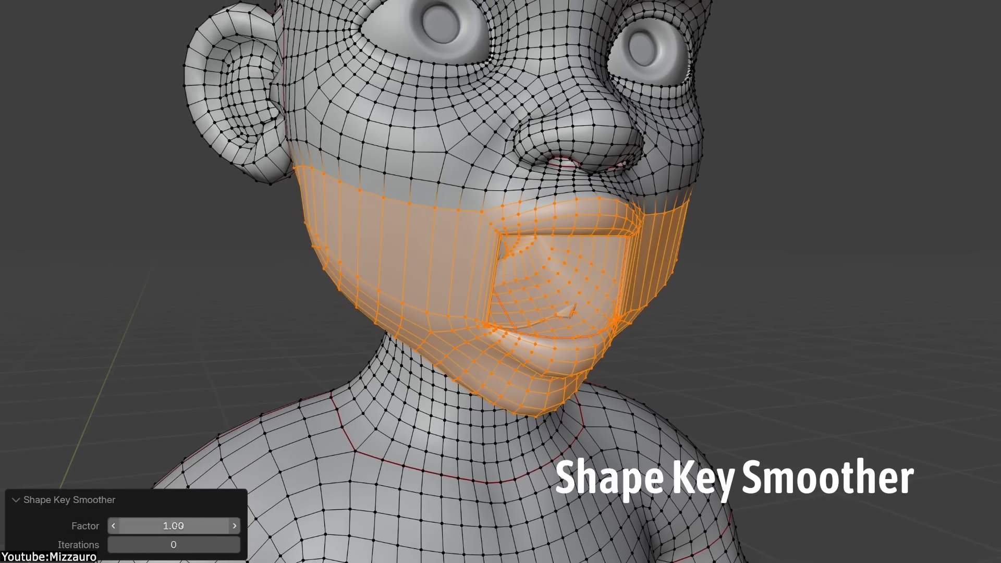
{"action": "left_click_drag", "start_coordinate": [161, 49], "coordinate": [179, 52]}
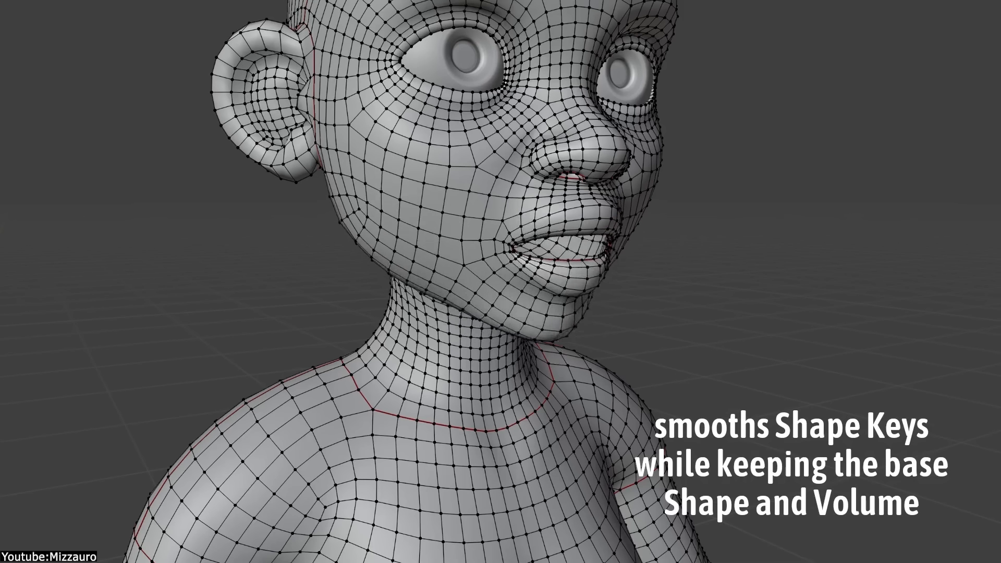
- Lasso-select the raised arm's shoulder and chest vertices and smooth them by adjusting the Shape Key Smoother iterations
{"action": "mouse_move", "coordinate": [447, 105]}
{"action": "left_mouse_down"}
{"action": "mouse_move", "coordinate": [599, 81]}
{"action": "mouse_move", "coordinate": [763, 359]}
{"action": "mouse_move", "coordinate": [373, 454]}
{"action": "left_mouse_up"}
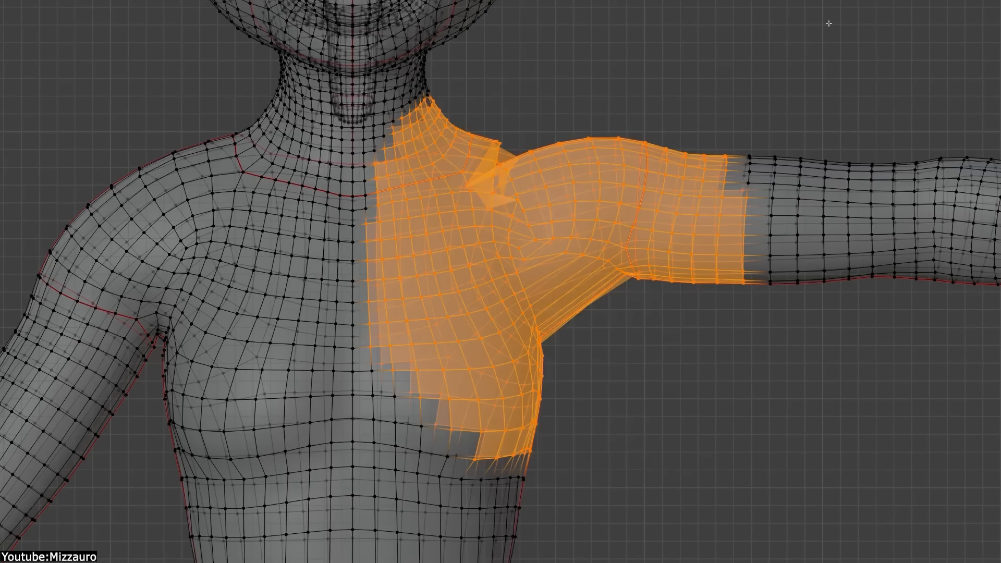
{"action": "key", "text": "alt+z"}
{"action": "middle_click_drag", "start_coordinate": [878, 9], "coordinate": [762, 52]}
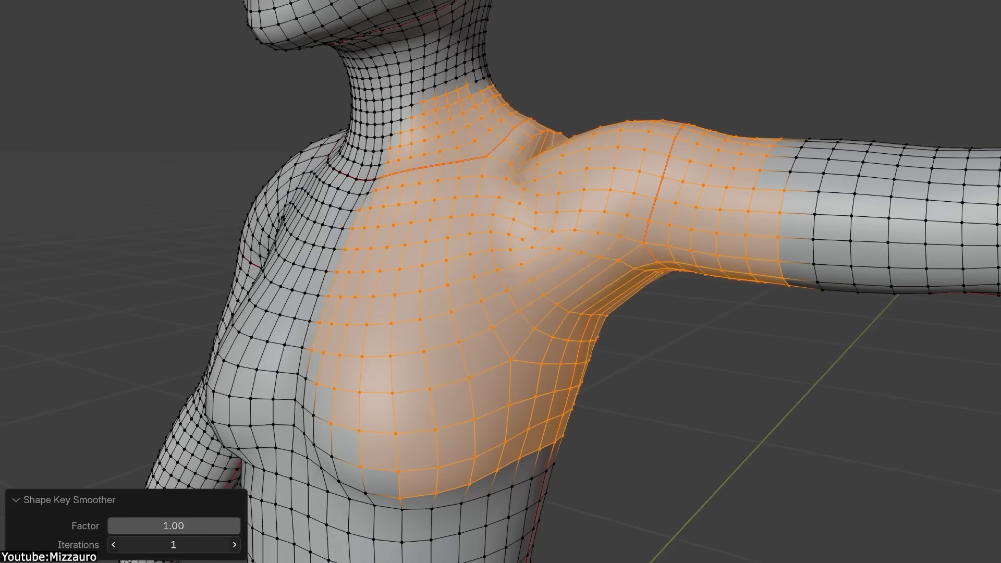
{"action": "left_click_drag", "start_coordinate": [174, 545], "coordinate": [181, 56]}
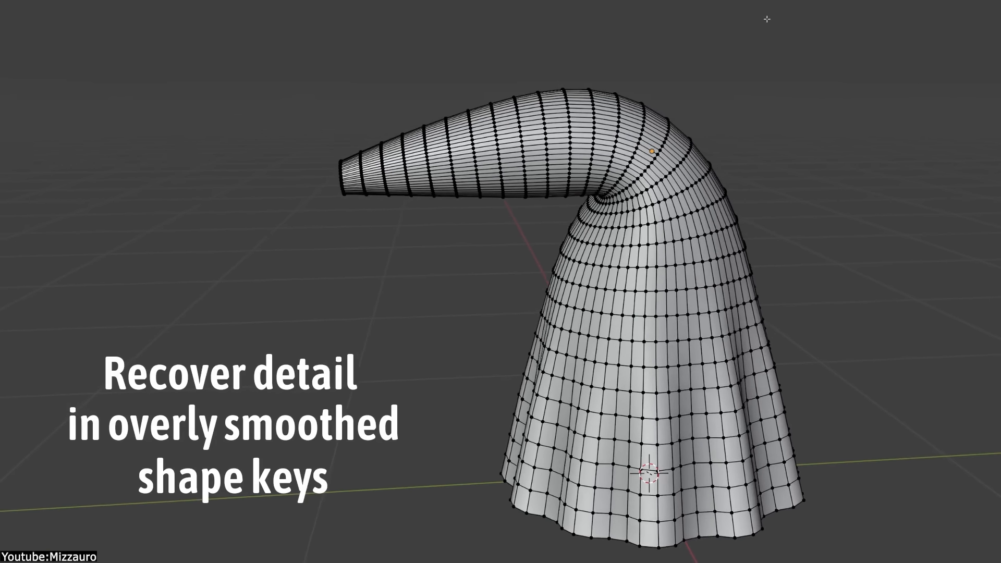
- Select the upper bent section of the ridged cone in front view and adjust its Shape Key Smoother iterations
{"action": "key", "text": "KP_1"}
{"action": "left_click_drag", "start_coordinate": [398, 1], "coordinate": [830, 334]}
{"action": "key", "text": "alt+z"}
{"action": "middle_click_drag", "start_coordinate": [584, 10], "coordinate": [692, 39]}
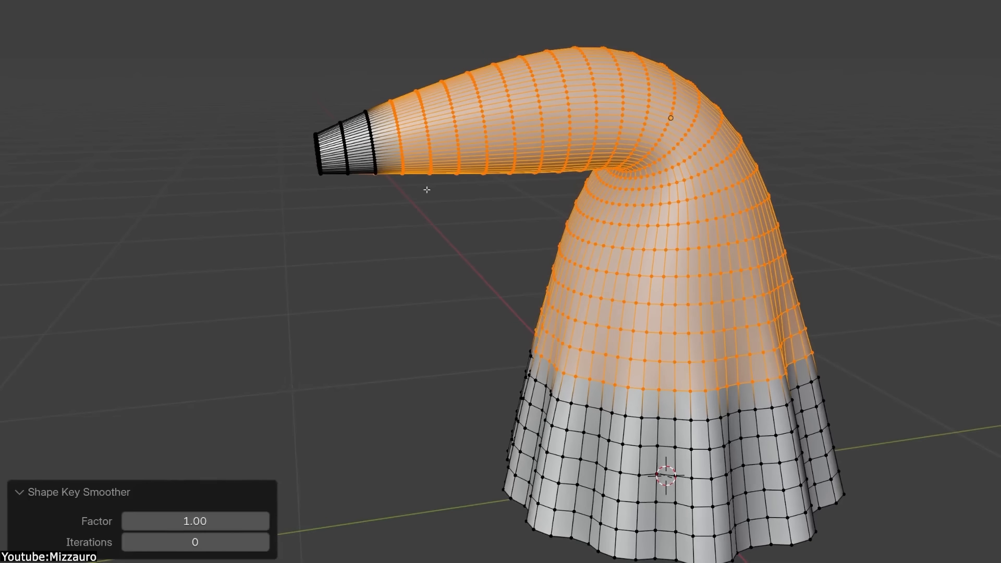
{"action": "scroll", "coordinate": [301, 451], "scroll_direction": "up", "scroll_amount": 3}
{"action": "left_click_drag", "start_coordinate": [196, 542], "coordinate": [240, 543]}
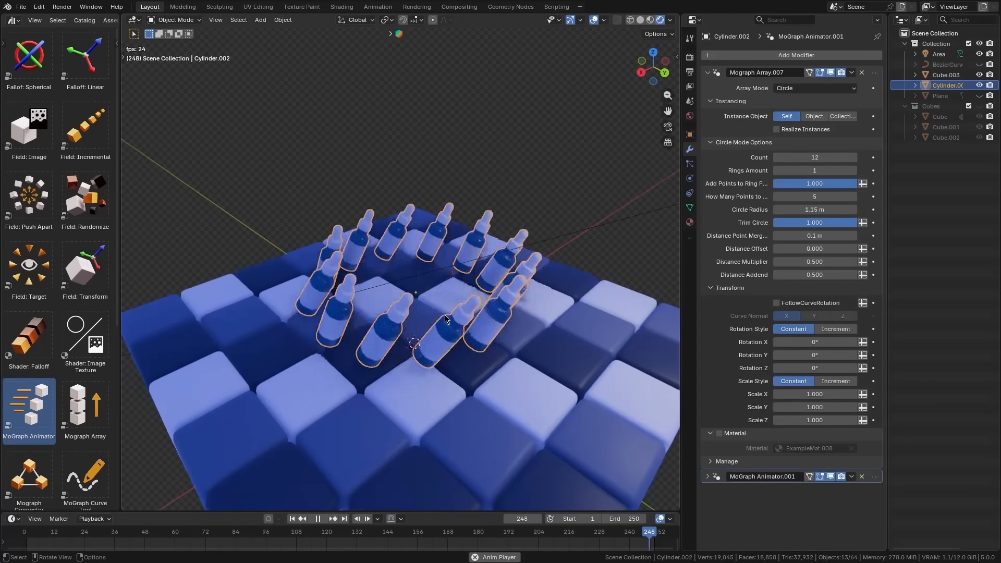
- Examine the animated bottle instances from several angles, pausing and resuming playback
{"action": "middle_click_drag", "start_coordinate": [446, 319], "coordinate": [463, 336]}
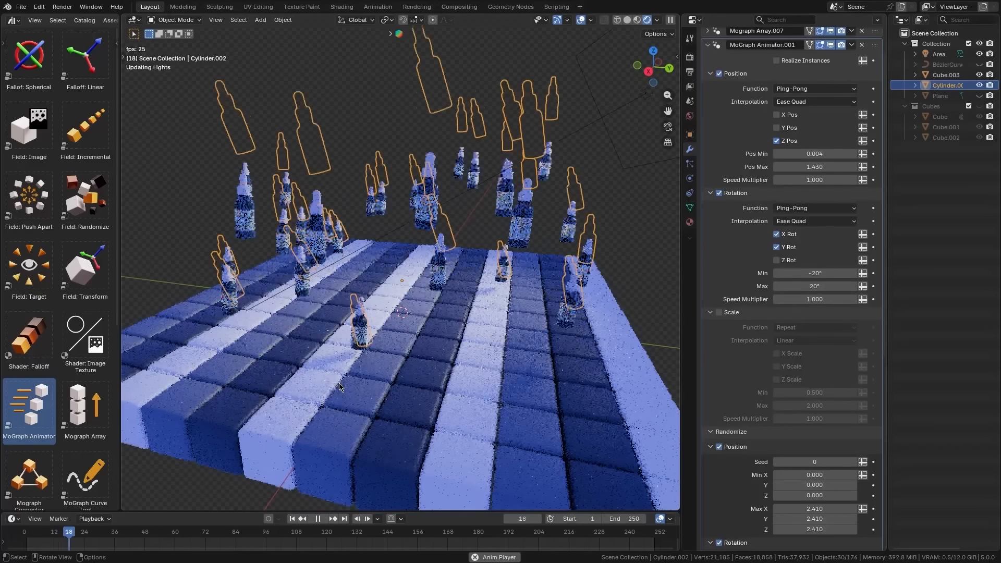
{"action": "key", "text": "space"}
{"action": "scroll", "coordinate": [339, 387], "scroll_direction": "down", "scroll_amount": 3}
{"action": "middle_click_drag", "start_coordinate": [365, 385], "coordinate": [310, 362]}
{"action": "scroll", "coordinate": [309, 362], "scroll_direction": "up", "scroll_amount": 2}
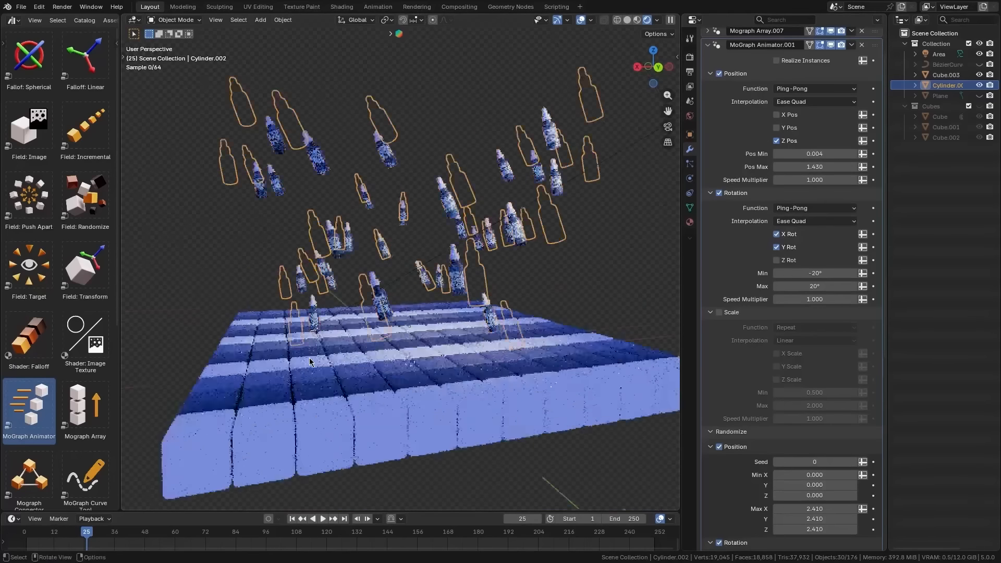
{"action": "scroll", "coordinate": [309, 363], "scroll_direction": "up", "scroll_amount": 2}
{"action": "key", "text": "space"}
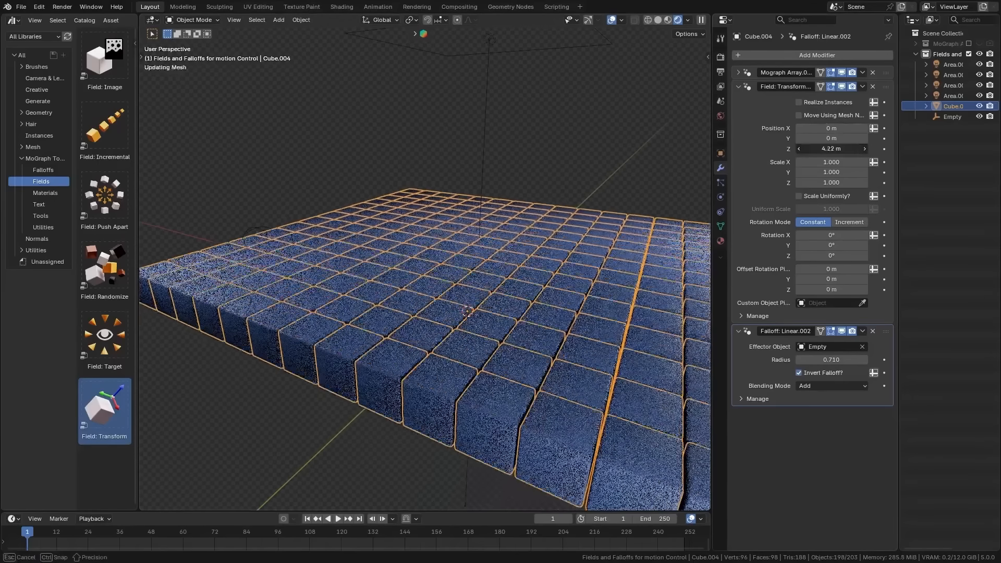
- Set the Transform field's Z position to about 4.22 m on the cube array and increase its Z scale
{"action": "left_click_drag", "start_coordinate": [818, 150], "coordinate": [833, 149]}
{"action": "left_click_drag", "start_coordinate": [819, 183], "coordinate": [847, 183]}
- Select the Empty that drives the linear falloff and move it along the global X axis across the cube array
{"action": "scroll", "coordinate": [469, 250], "scroll_direction": "down", "scroll_amount": 2}
{"action": "left_click", "coordinate": [269, 253]}
{"action": "key", "text": "g"}
{"action": "key", "text": "x"}
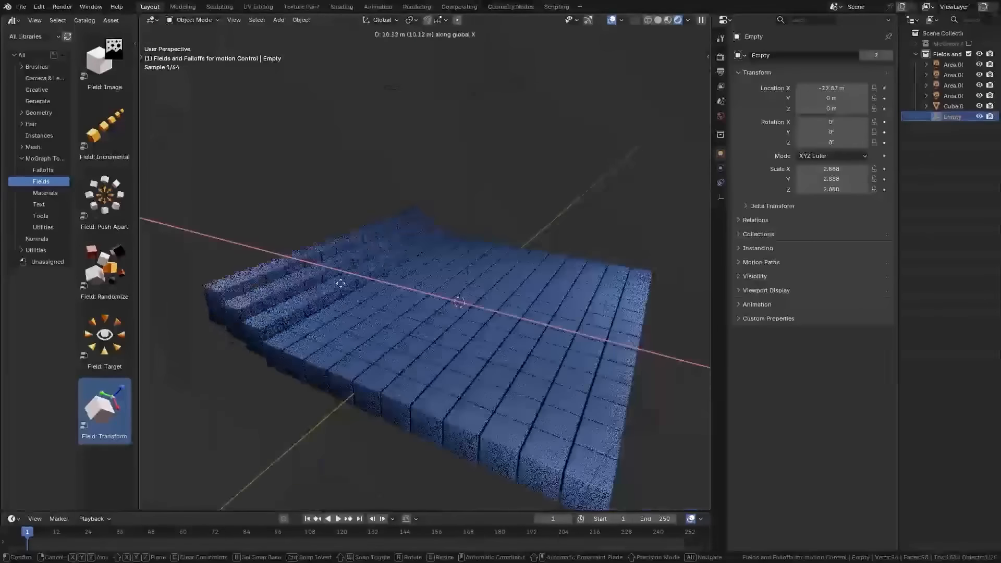
{"action": "left_click", "coordinate": [662, 360]}
{"action": "scroll", "coordinate": [574, 333], "scroll_direction": "down", "scroll_amount": 3}
{"action": "middle_click_drag", "start_coordinate": [529, 316], "coordinate": [527, 315]}
{"action": "key", "text": "g"}
{"action": "key", "text": "x"}
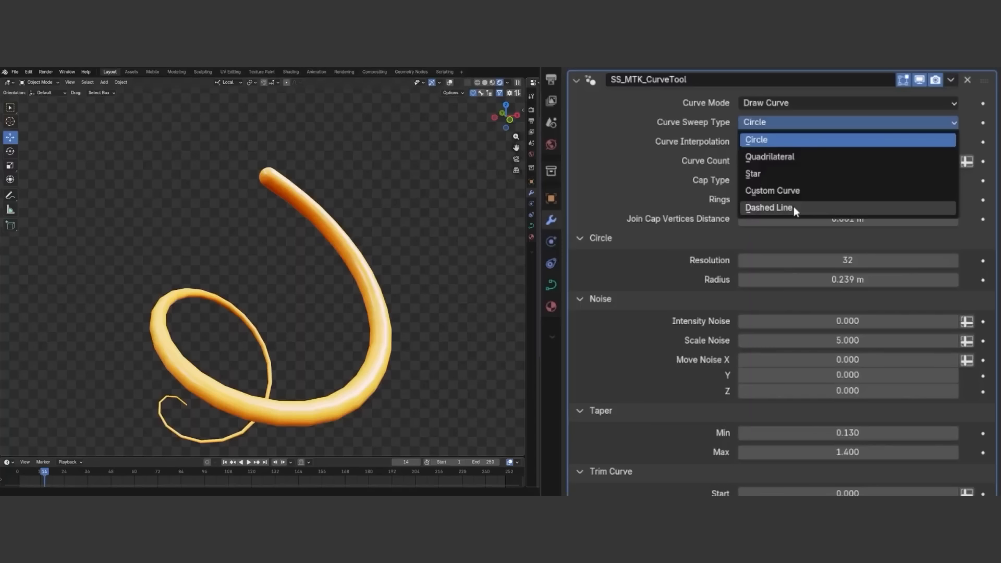
- Set the curve tool's sweep type to Dashed Line
{"action": "left_click", "coordinate": [794, 207]}
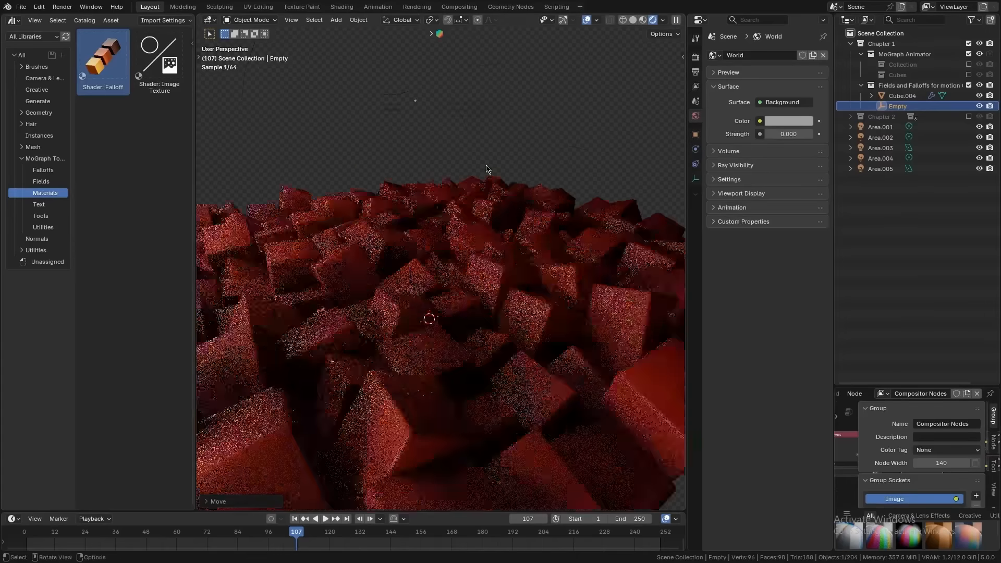
- Move the Empty effector along the Z axis above the red randomized cube array
{"action": "key", "text": "g"}
{"action": "key", "text": "z"}
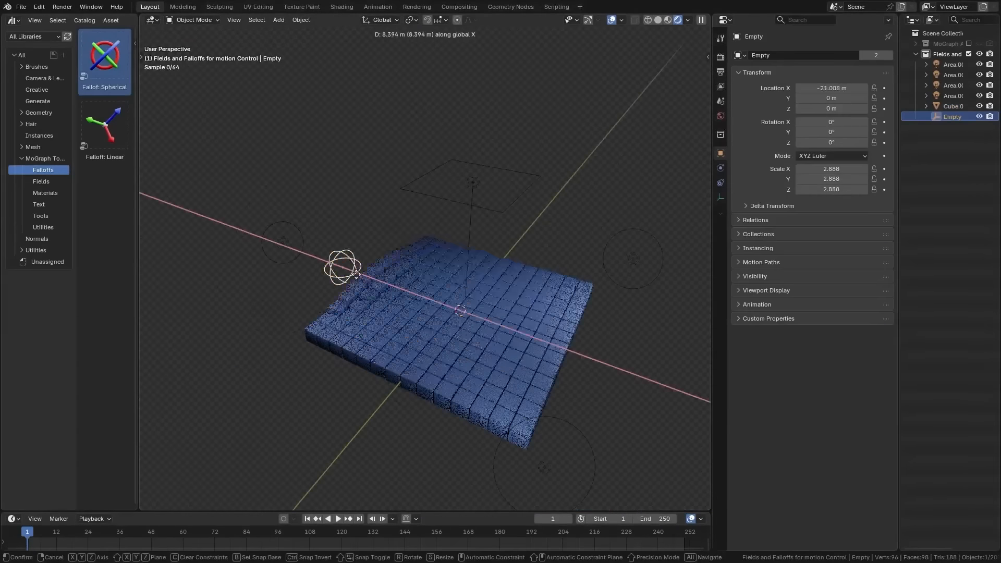
{"action": "key", "text": "z"}
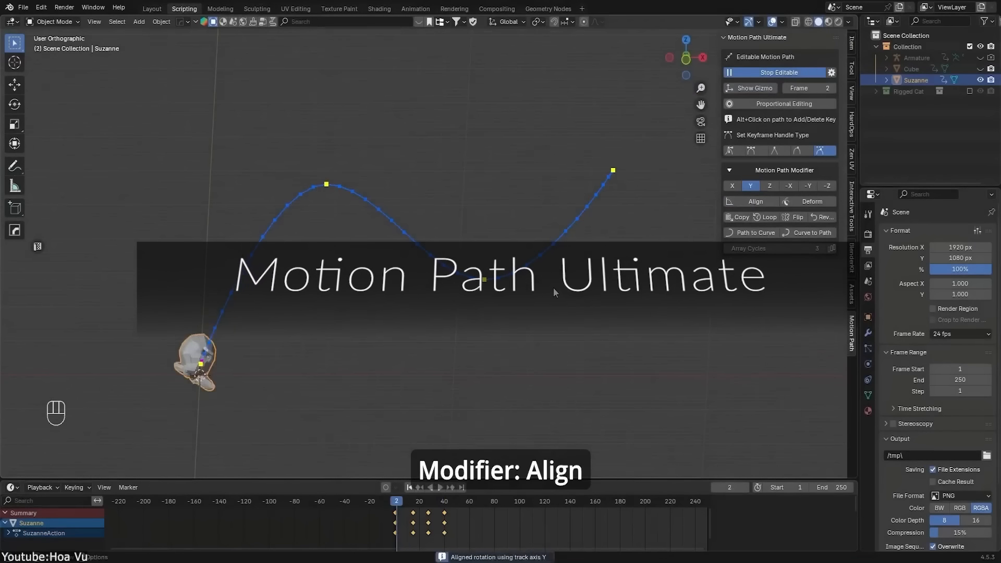
- Array Suzanne's motion path with 3 cycles and play back the animation
{"action": "key", "text": "space"}
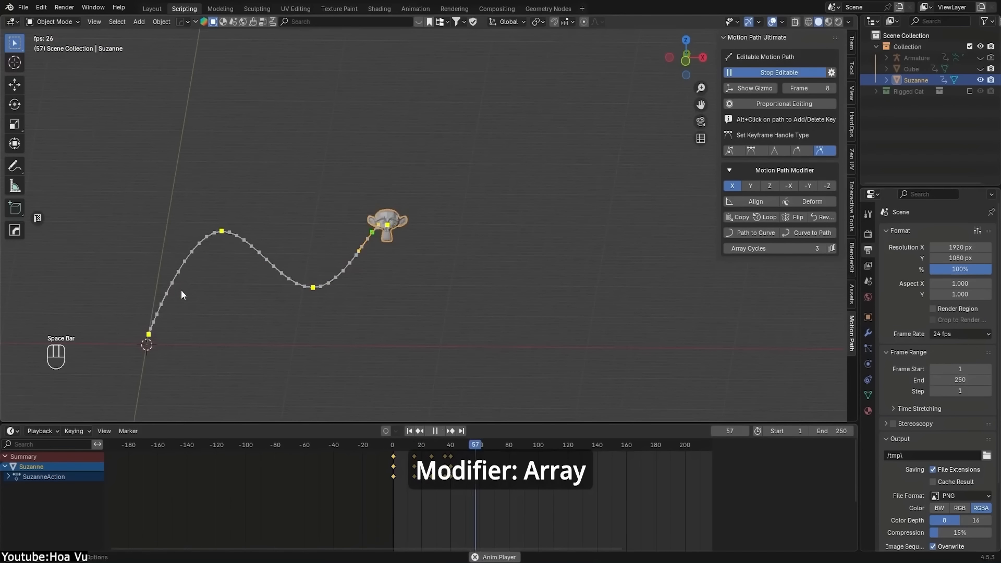
{"action": "key", "text": "space"}
{"action": "left_click", "coordinate": [832, 248]}
{"action": "key", "text": "space"}
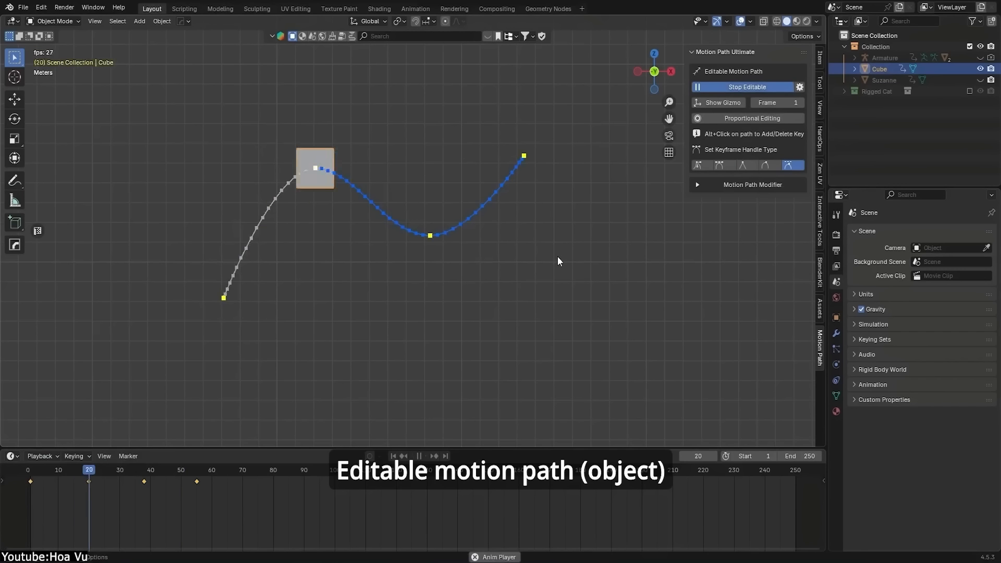
- Set the motion path's keyframe/handle scale to 0.490 and adjust the handle of the cube's third keyframe
{"action": "left_click", "coordinate": [800, 87]}
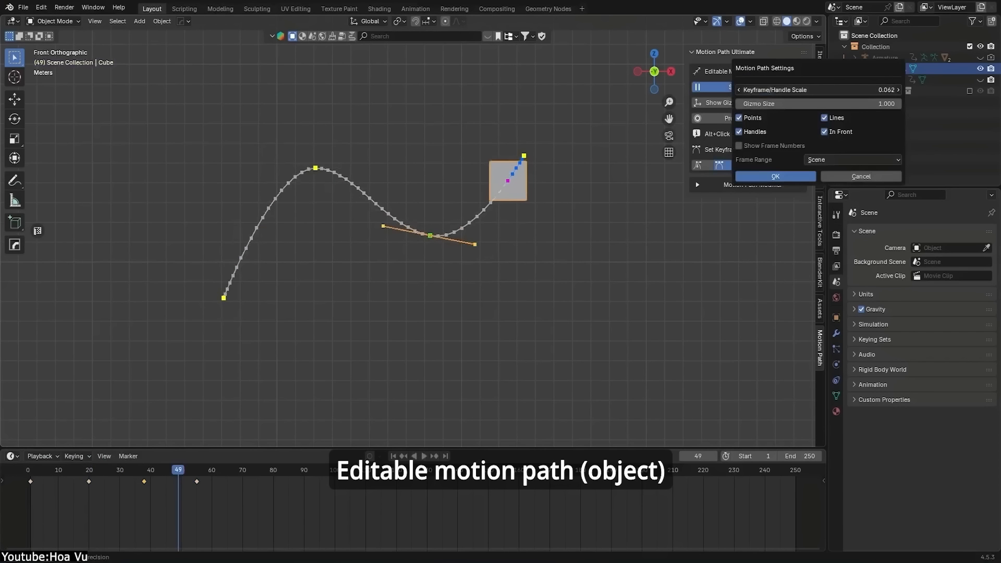
{"action": "left_click_drag", "start_coordinate": [476, 244], "coordinate": [480, 266]}
{"action": "scroll", "coordinate": [496, 290], "scroll_direction": "up", "scroll_amount": 16, "text": "alt"}
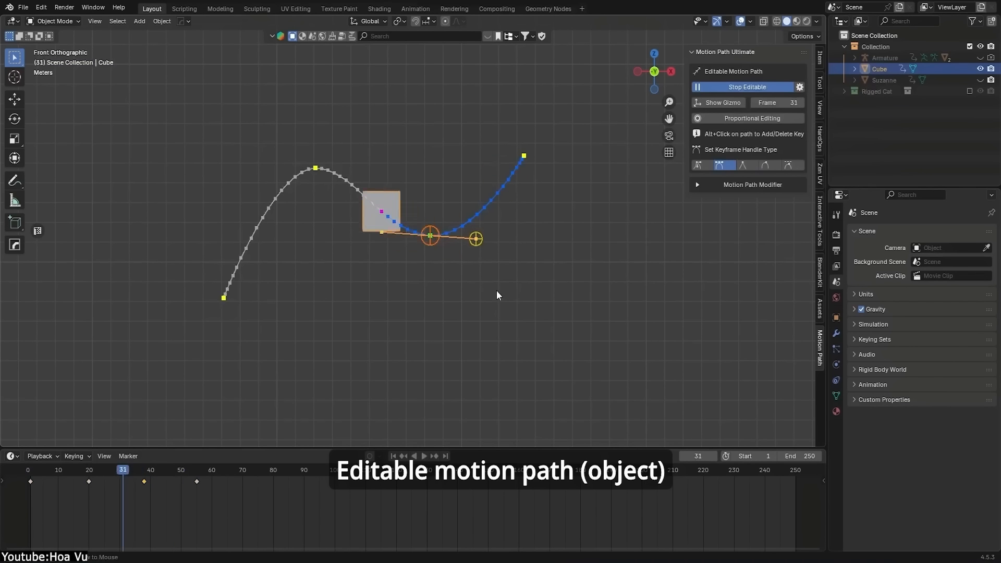
- Reshape the cube's motion path into a loop around the third keyframe and play the animation to check it
{"action": "middle_click_drag", "start_coordinate": [449, 193], "coordinate": [543, 209]}
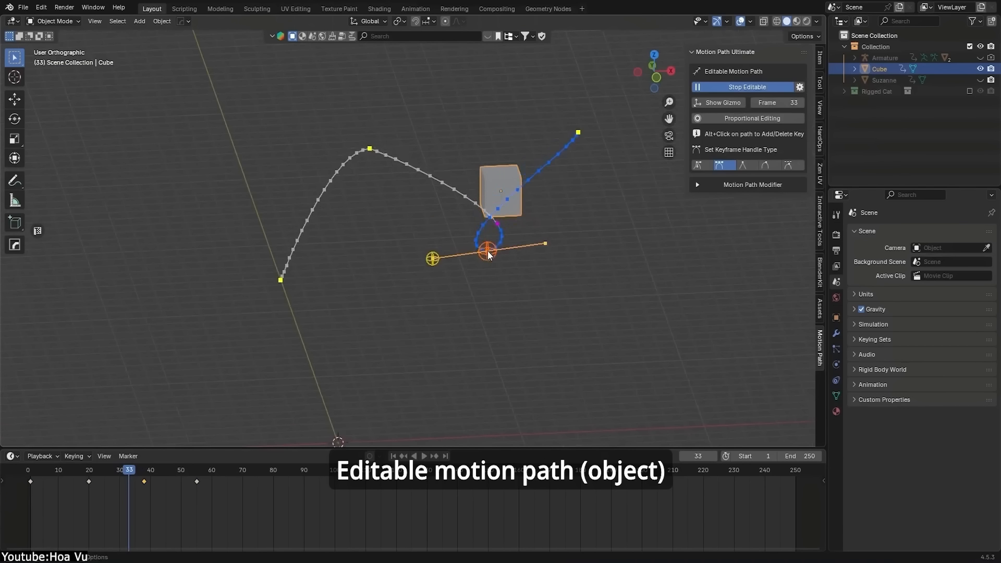
{"action": "middle_click_drag", "start_coordinate": [454, 227], "coordinate": [598, 282]}
{"action": "middle_click_drag", "start_coordinate": [555, 337], "coordinate": [496, 261]}
{"action": "key", "text": "Escape"}
{"action": "middle_click_drag", "start_coordinate": [397, 365], "coordinate": [461, 341]}
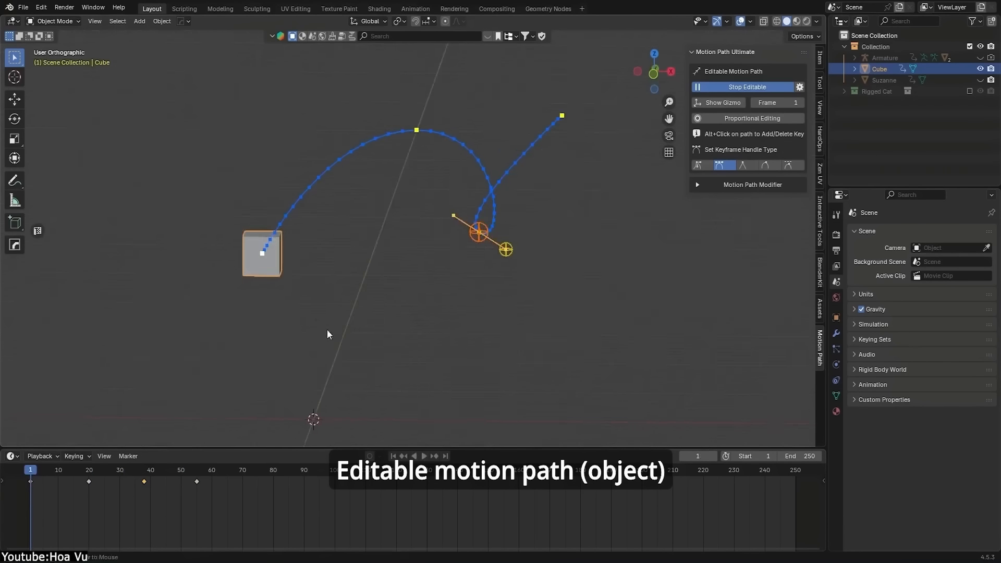
{"action": "key", "text": "space"}
{"action": "middle_click_drag", "start_coordinate": [399, 339], "coordinate": [401, 233]}
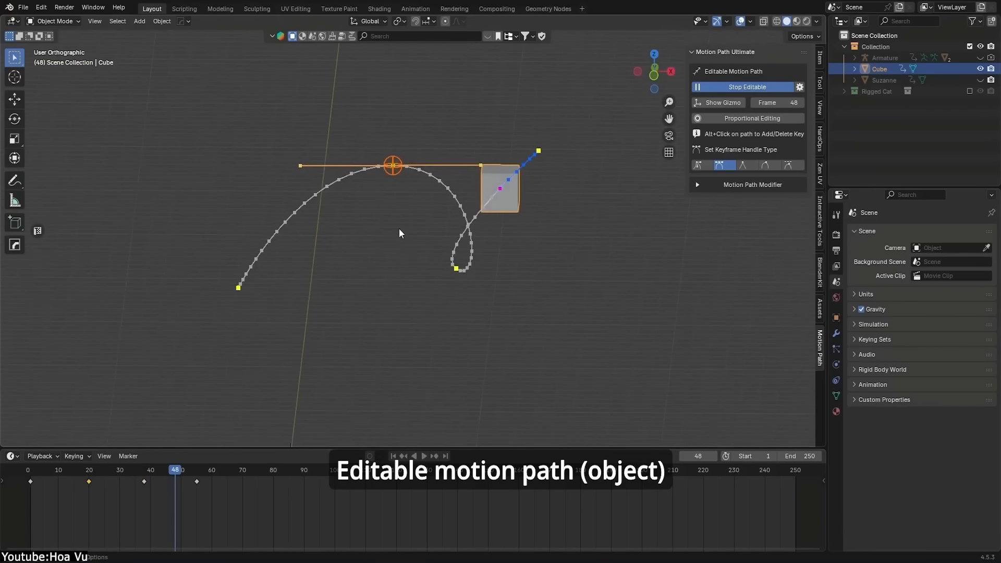
- Show the transform gizmo on the cube's motion path and enlarge its gizmo size in the motion path settings
{"action": "left_click", "coordinate": [722, 102]}
{"action": "left_click", "coordinate": [799, 87]}
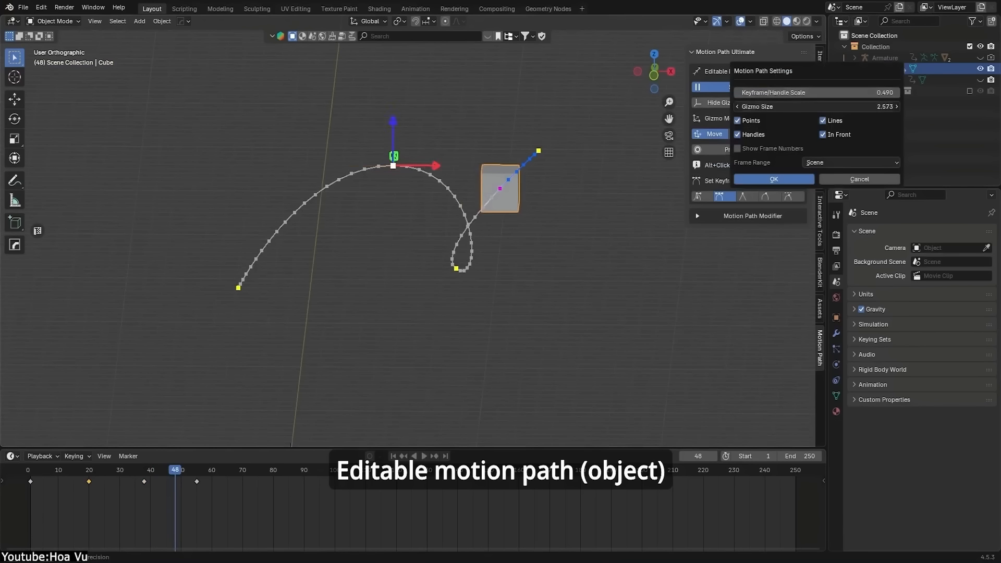
{"action": "left_click_drag", "start_coordinate": [816, 107], "coordinate": [835, 107]}
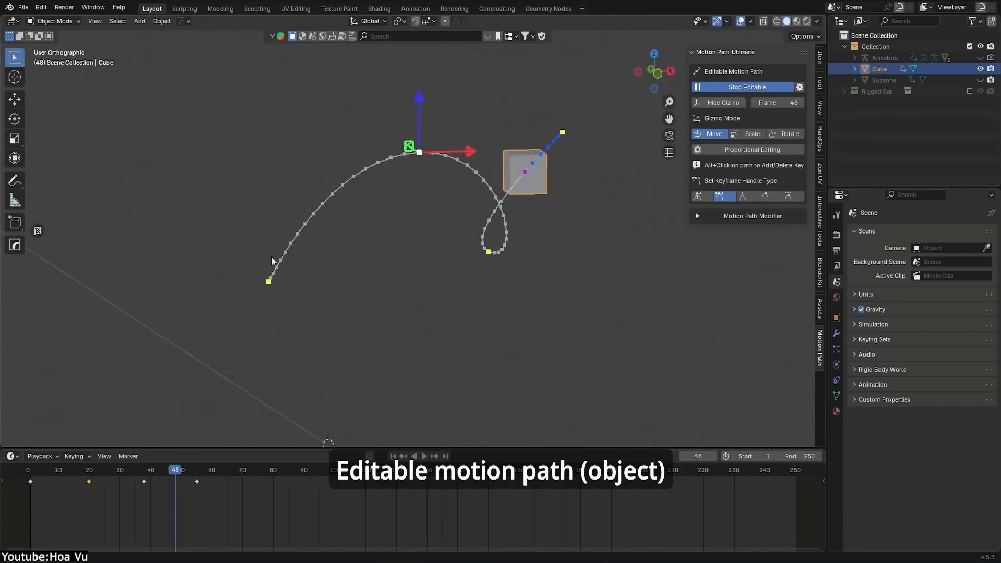
{"action": "middle_click_drag", "start_coordinate": [273, 261], "coordinate": [318, 201]}
{"action": "left_click_drag", "start_coordinate": [316, 138], "coordinate": [316, 136]}
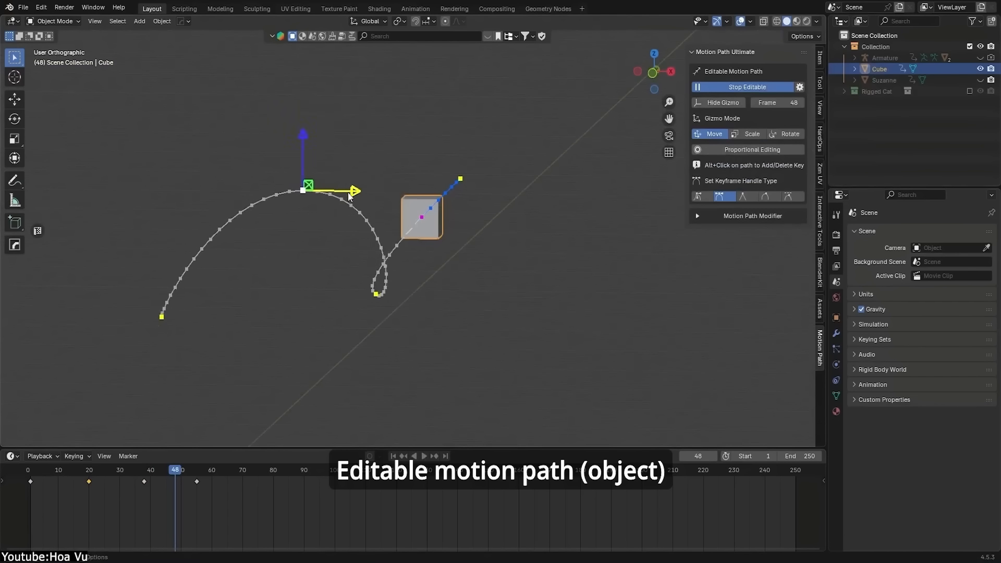
- Add a keyframe on the rising arc of the cube's motion path and move it together with the apex keyframe upward along Z
{"action": "left_click", "coordinate": [230, 214], "text": "alt"}
{"action": "left_click", "coordinate": [293, 192], "text": "shift"}
{"action": "left_click_drag", "start_coordinate": [264, 188], "coordinate": [264, 175]}
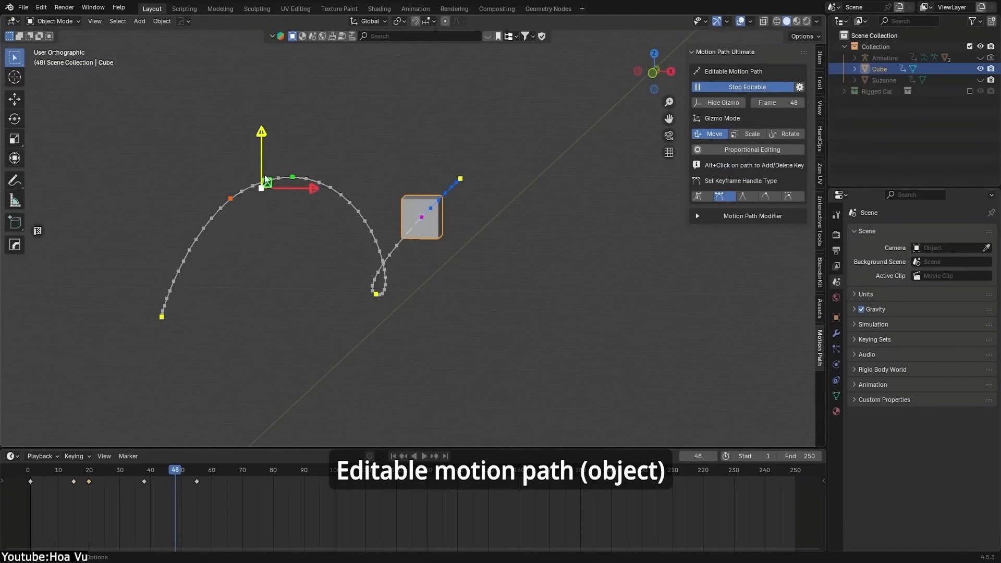
{"action": "middle_click_drag", "start_coordinate": [299, 200], "coordinate": [374, 340]}
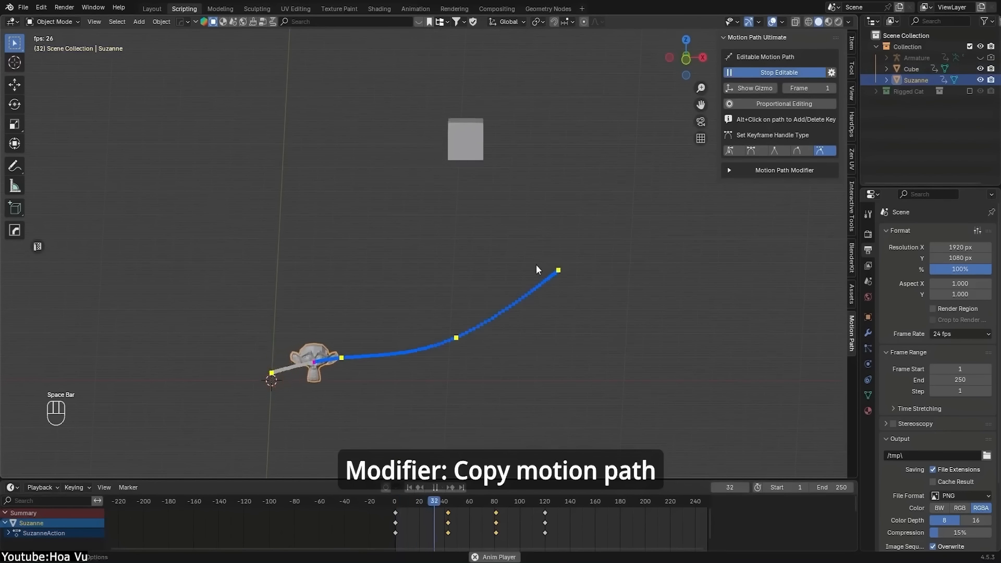
- Open the Motion Path Modifier options for Suzanne and replay the animation from frame 0
{"action": "key", "text": "space"}
{"action": "left_click_drag", "start_coordinate": [453, 502], "coordinate": [396, 509]}
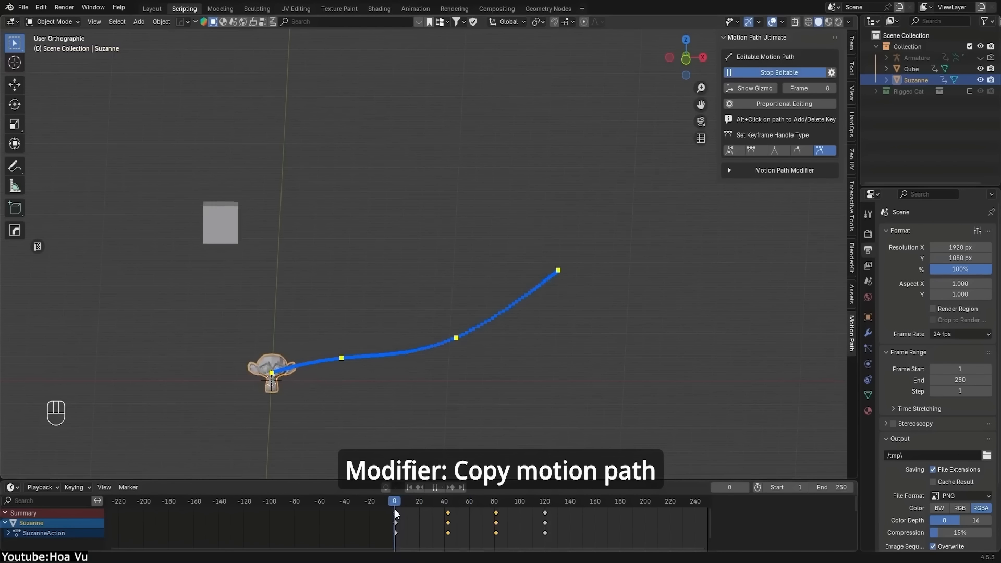
{"action": "left_click", "coordinate": [740, 170]}
{"action": "key", "text": "space"}
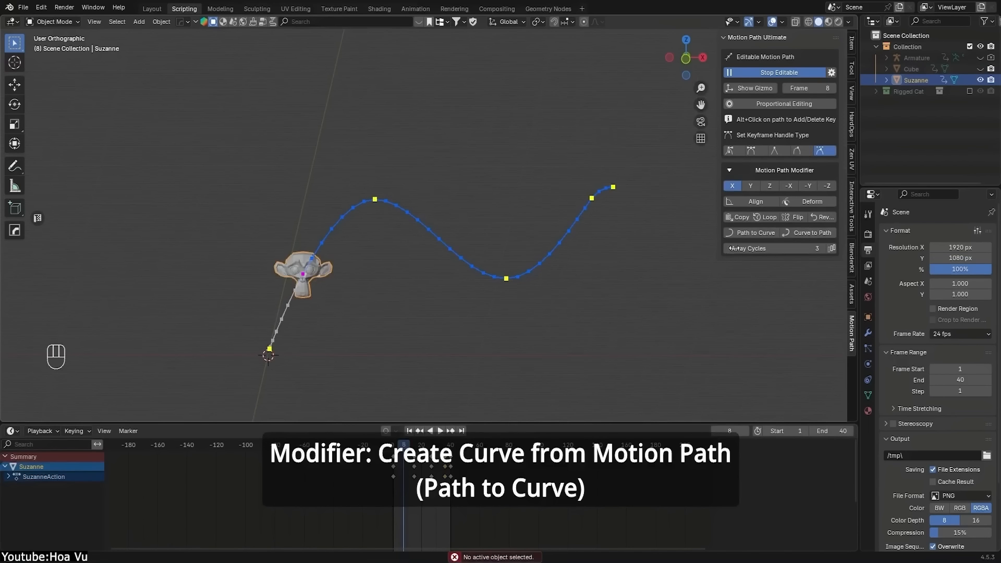
- Create a curve from Suzanne's motion path and check its points in Edit Mode
{"action": "left_click", "coordinate": [756, 232]}
{"action": "key", "text": "Tab"}
{"action": "key", "text": "Tab"}
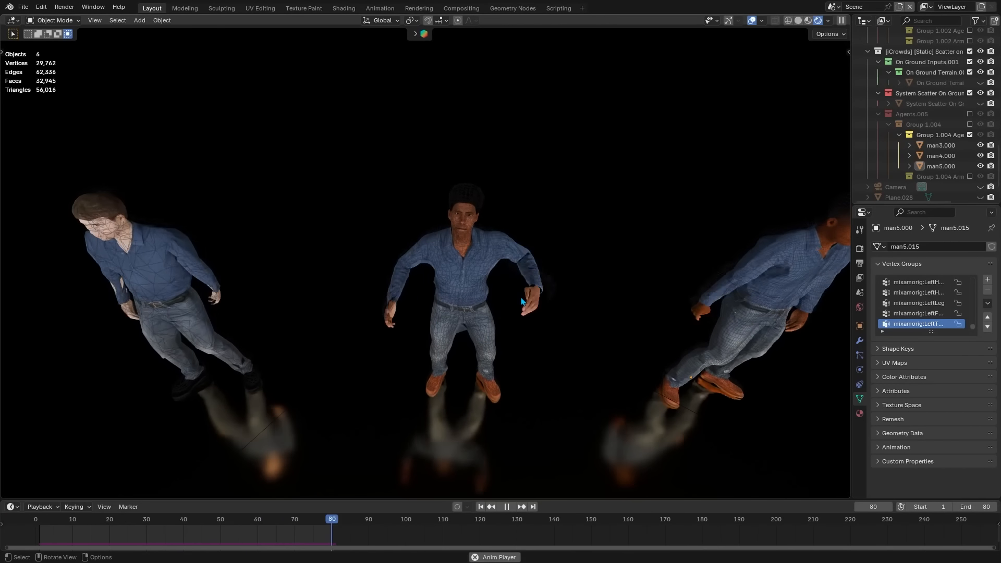
{"action": "mouse_move", "coordinate": [522, 302]}
{"action": "middle_mouse_down"}
{"action": "mouse_move", "coordinate": [523, 246]}
{"action": "mouse_move", "coordinate": [518, 287]}
{"action": "middle_mouse_up"}
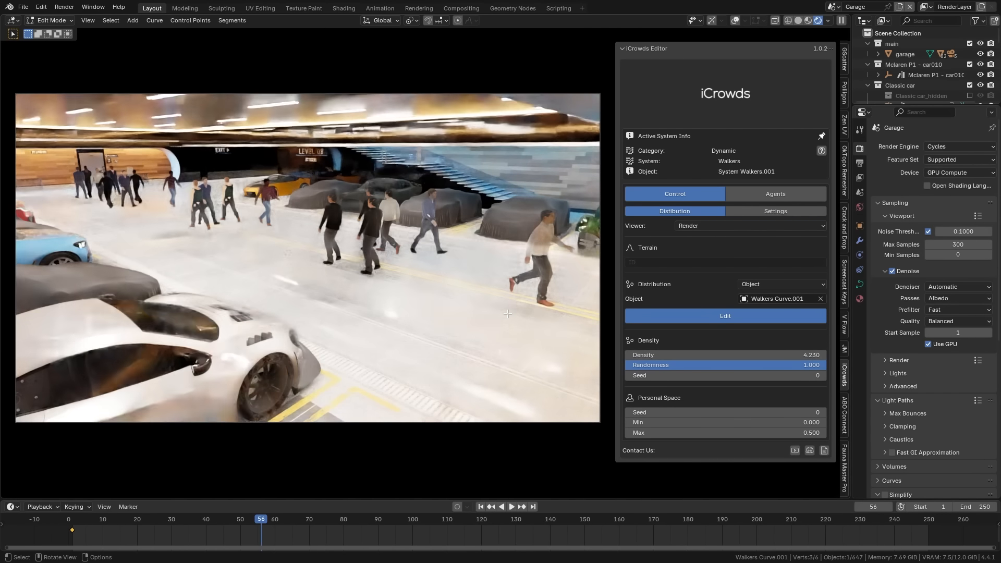
- Set the Walkers system's lane count to 3 and adjust the lane direction for the garage crowd
{"action": "left_click", "coordinate": [776, 211]}
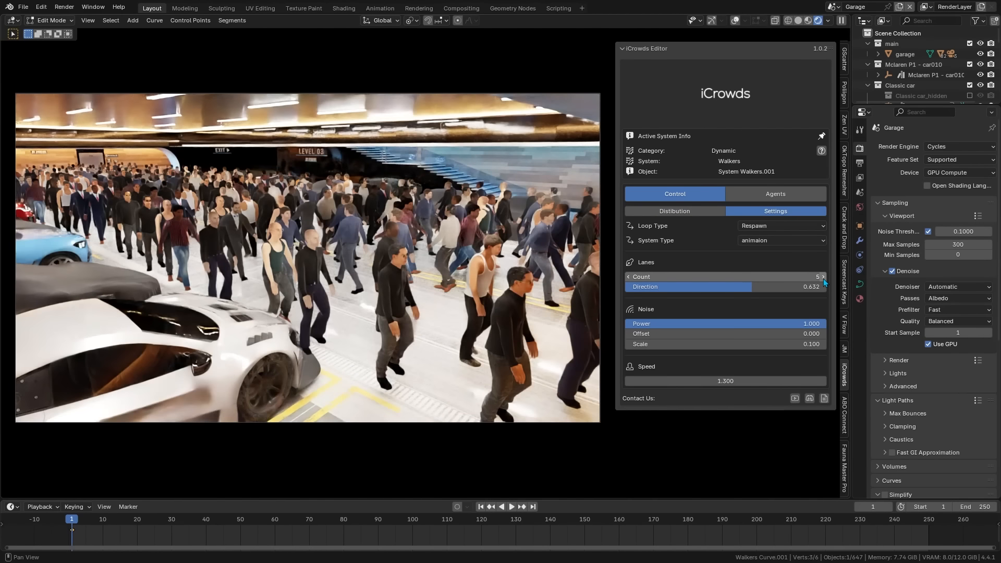
{"action": "key", "text": "space"}
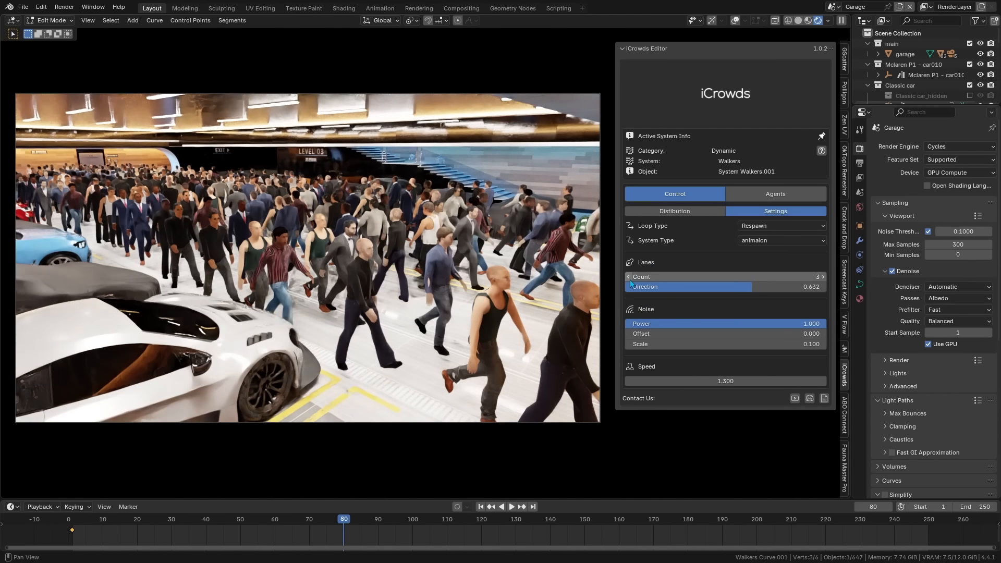
{"action": "left_click_drag", "start_coordinate": [632, 284], "coordinate": [749, 290]}
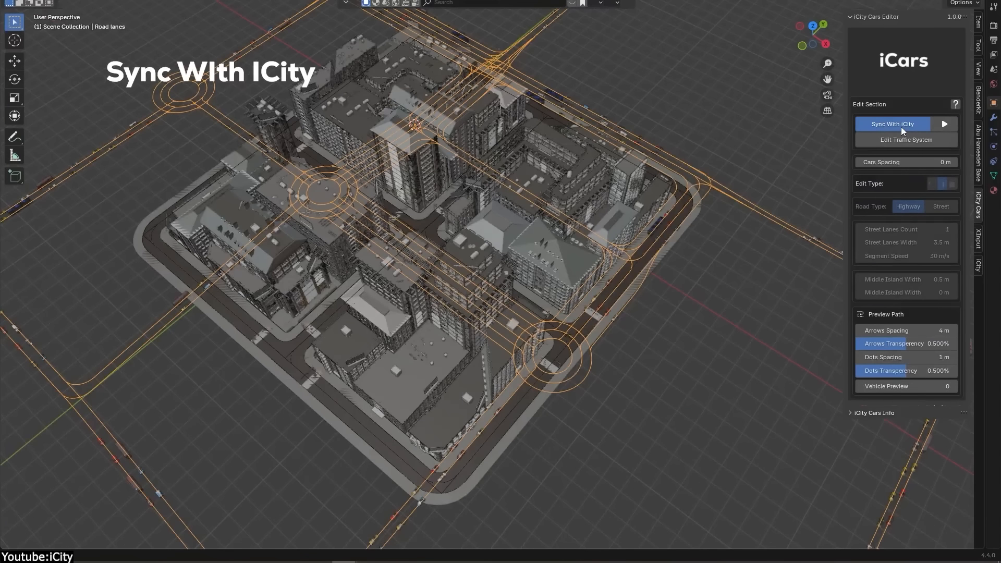
- Sync the traffic road lanes with the iCity city model
{"action": "left_click", "coordinate": [901, 127]}
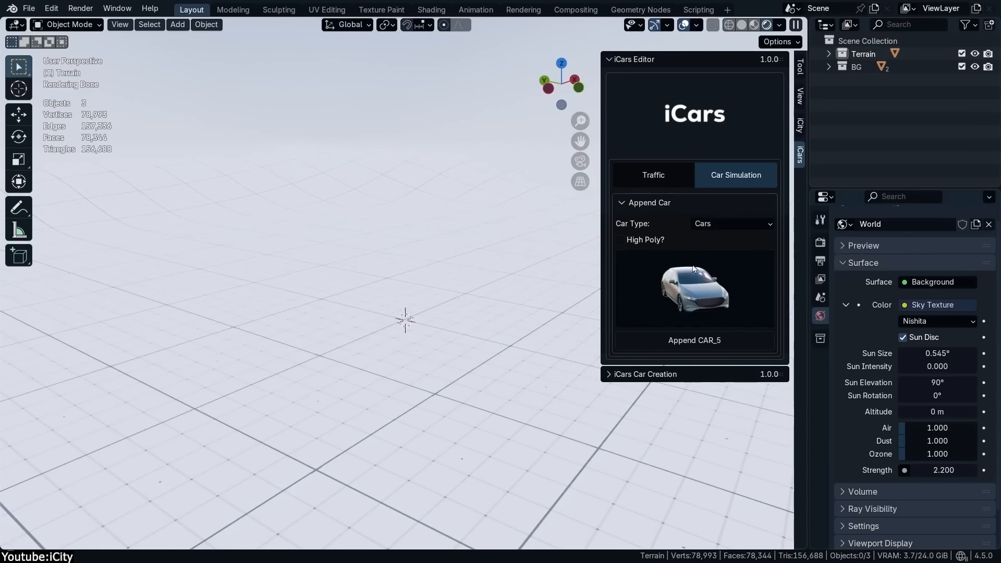
- Review the available car types and append CAR_5 to the scene
{"action": "left_click", "coordinate": [694, 268]}
{"action": "left_click", "coordinate": [727, 222]}
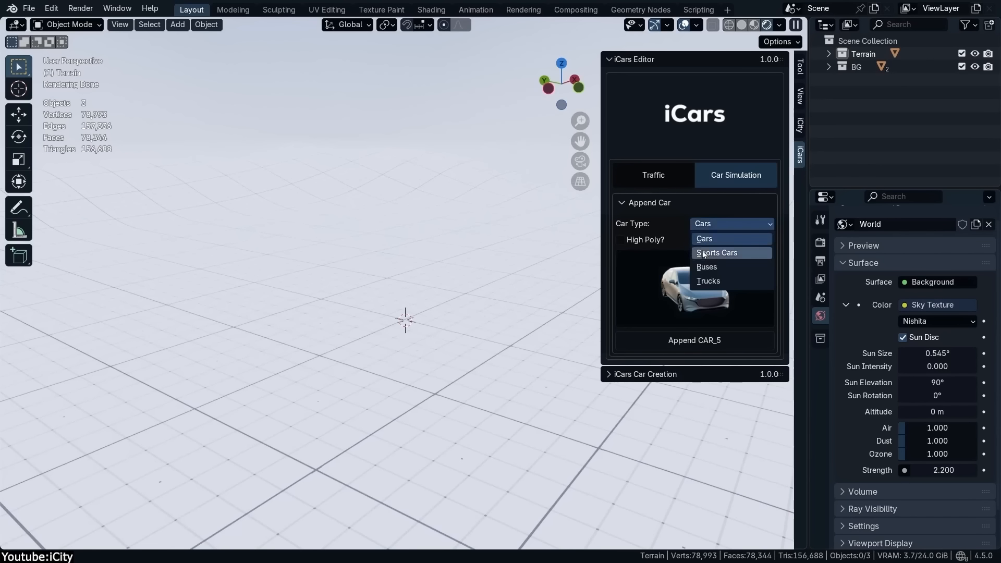
{"action": "left_click", "coordinate": [664, 341]}
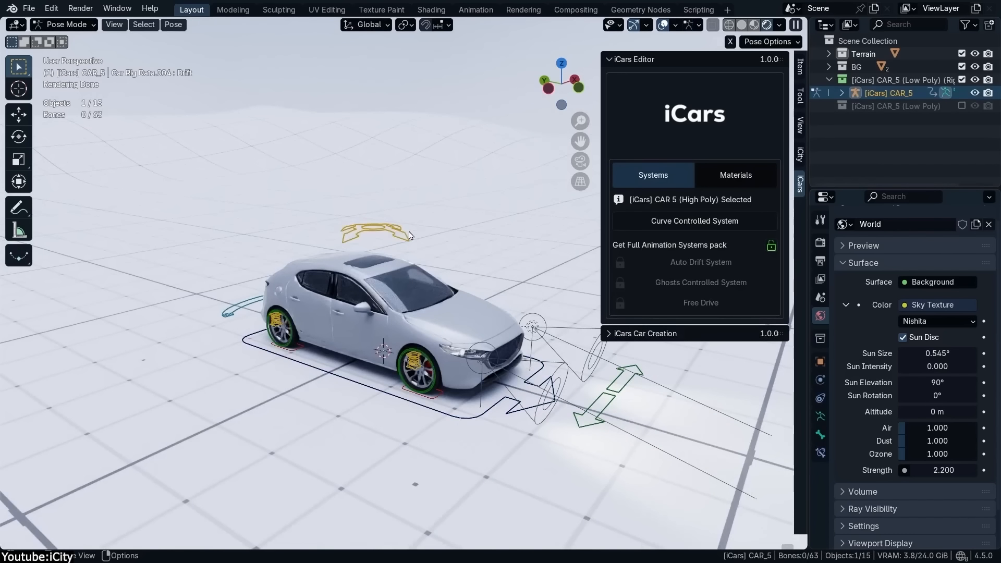
{"action": "right_click", "coordinate": [468, 342]}
{"action": "scroll", "coordinate": [468, 342], "scroll_direction": "up", "scroll_amount": 2}
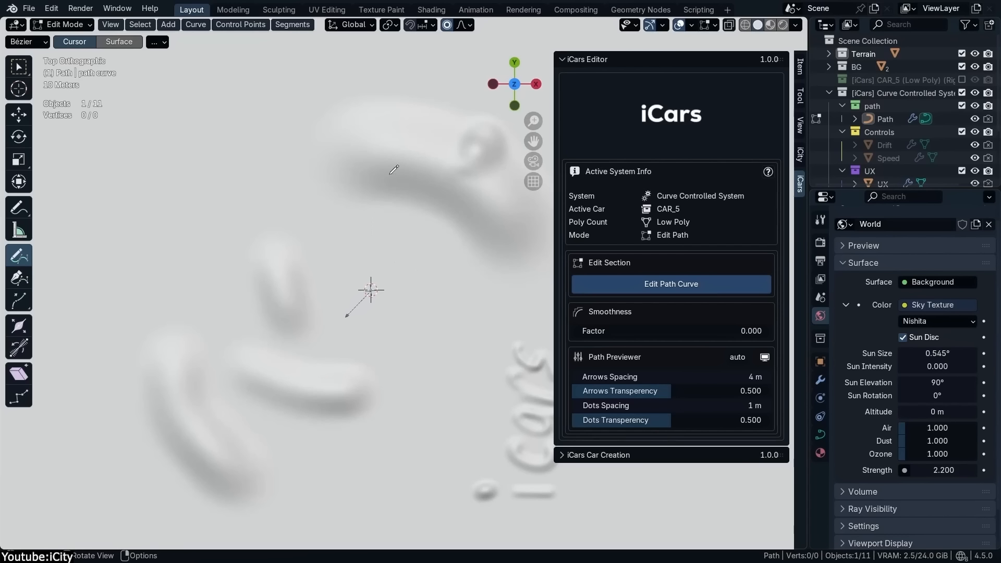
- Edit the drift curve of CAR_5's Curve Controlled System at a vertex near the path's upper bend
{"action": "key", "text": "w"}
{"action": "scroll", "coordinate": [292, 266], "scroll_direction": "up", "scroll_amount": 2}
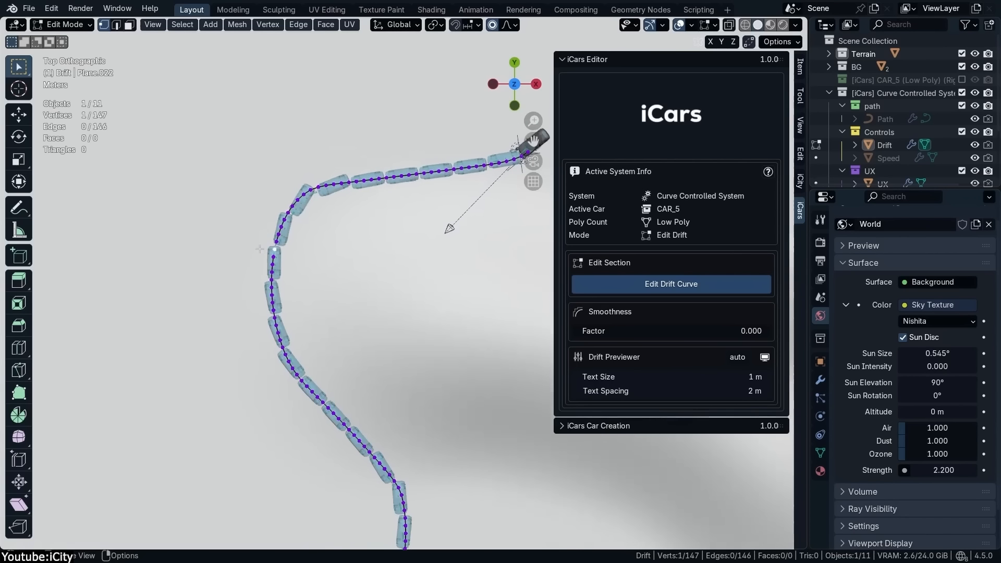
{"action": "scroll", "coordinate": [282, 254], "scroll_direction": "up", "scroll_amount": 3}
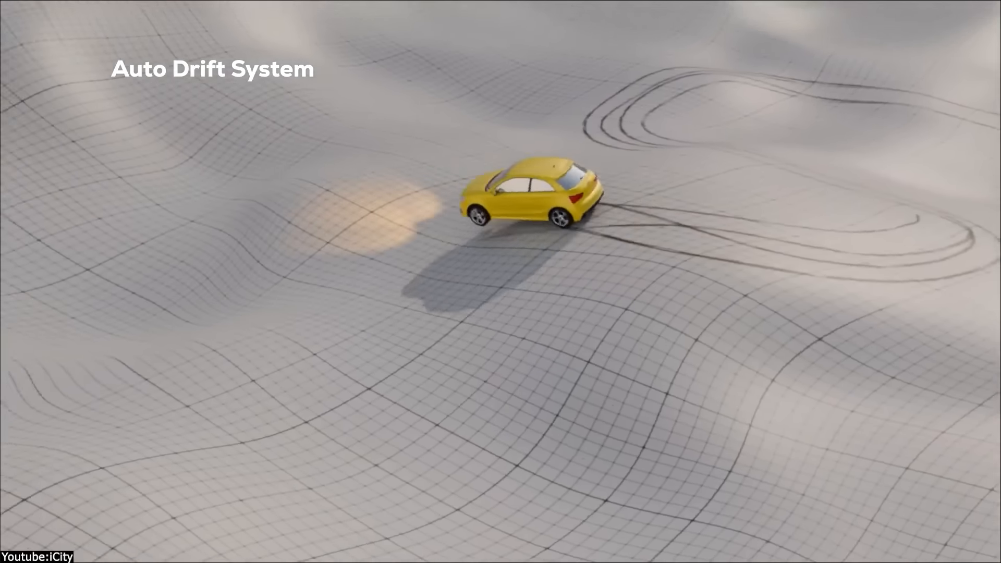
- Add the Simply Trails v1.0 modifier to the running character and set its trail material to ST SciFy v1.0
{"action": "left_click_drag", "start_coordinate": [701, 429], "coordinate": [387, 140]}
{"action": "left_click_drag", "start_coordinate": [705, 493], "coordinate": [841, 308]}
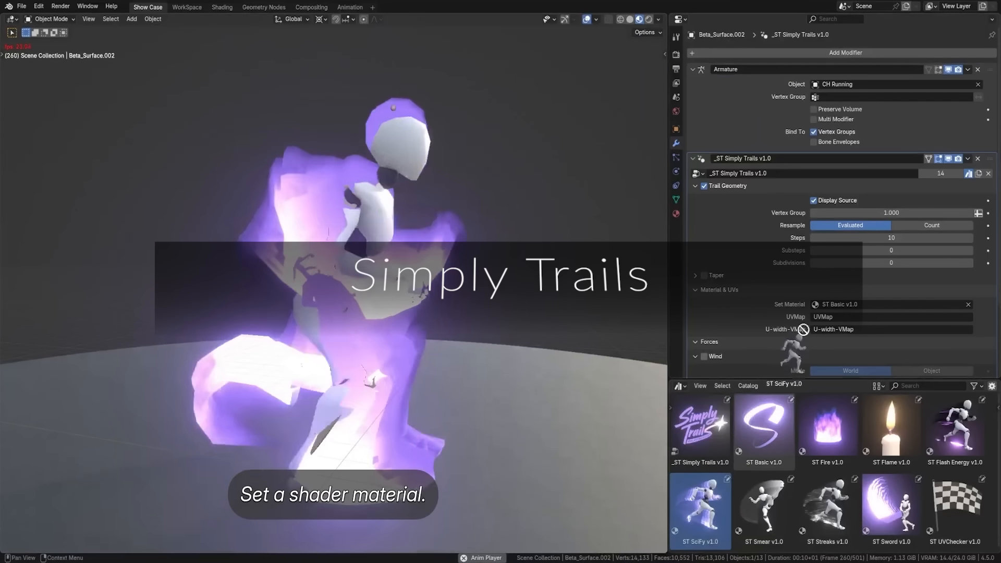
- Set the trail geometry to 7 steps and resample it by Count
{"action": "double_click", "coordinate": [839, 239]}
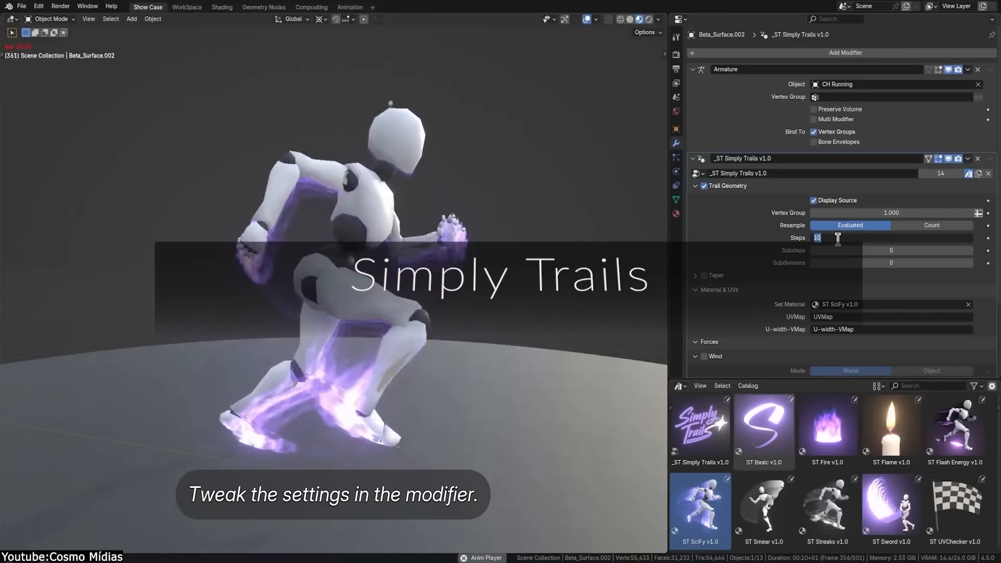
{"action": "type", "text": "7"}
{"action": "key", "text": "Return"}
{"action": "left_click", "coordinate": [933, 226]}
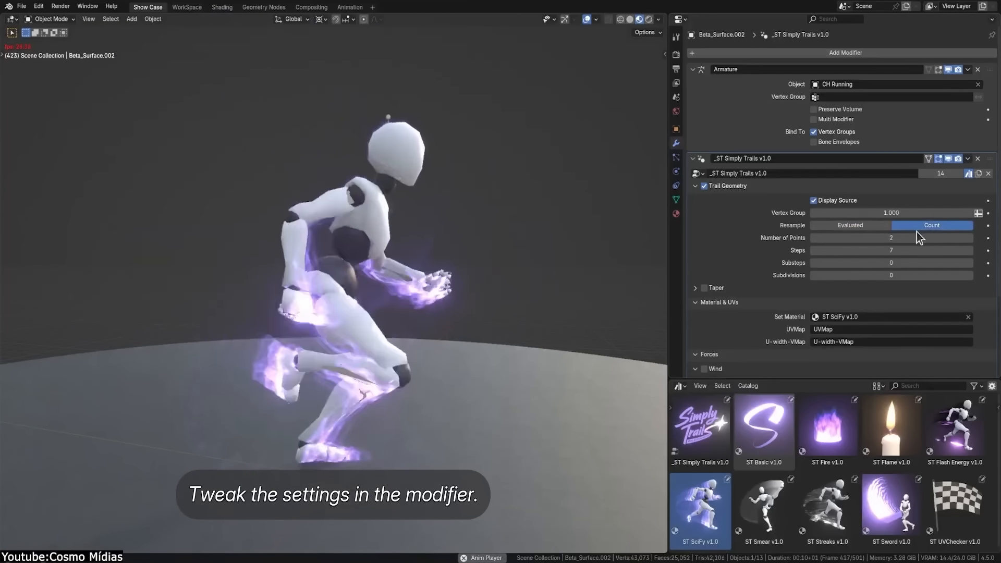
- Enable the trail's Wind force and set its vector to 1 on Y and 0 on Z
{"action": "scroll", "coordinate": [887, 219], "scroll_direction": "down", "scroll_amount": 5}
{"action": "left_click", "coordinate": [707, 271]}
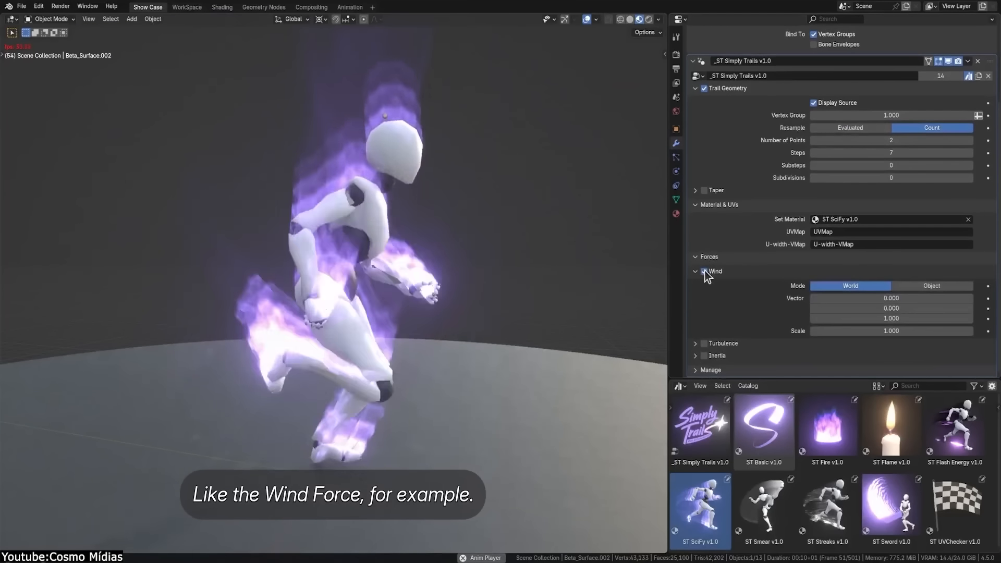
{"action": "double_click", "coordinate": [856, 308]}
{"action": "type", "text": "1"}
{"action": "key", "text": "Return"}
{"action": "double_click", "coordinate": [861, 318]}
{"action": "type", "text": "0"}
{"action": "key", "text": "Return"}
- Apply the ST Streaks v1.0 shader to the runner's trail, followed by the ST Flash Energy v1.0 shader
{"action": "mouse_move", "coordinate": [828, 511]}
{"action": "left_mouse_down"}
{"action": "mouse_move", "coordinate": [392, 178]}
{"action": "mouse_move", "coordinate": [366, 137]}
{"action": "mouse_move", "coordinate": [364, 148]}
{"action": "left_mouse_up"}
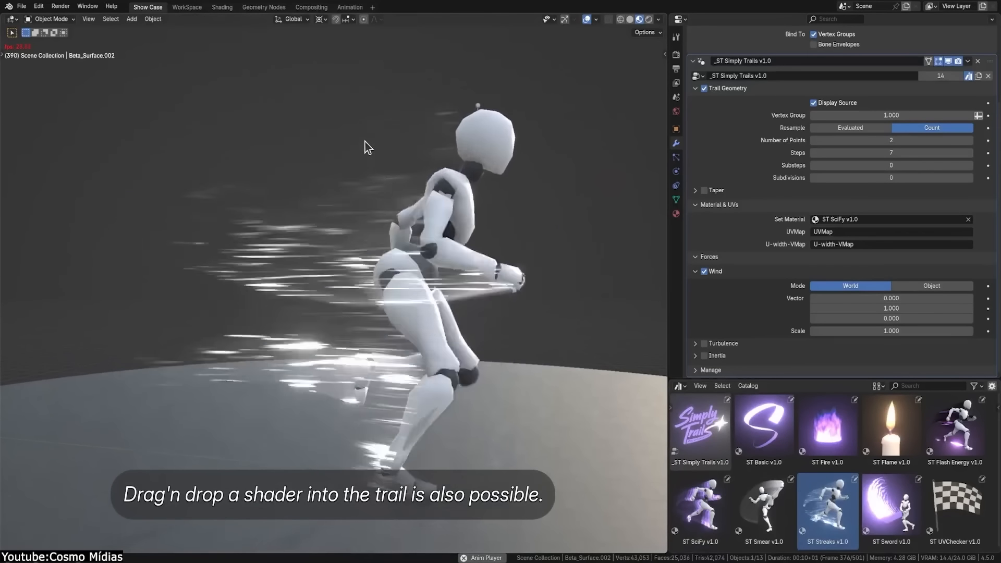
{"action": "mouse_move", "coordinate": [955, 428]}
{"action": "left_mouse_down"}
{"action": "mouse_move", "coordinate": [642, 264]}
{"action": "mouse_move", "coordinate": [360, 94]}
{"action": "mouse_move", "coordinate": [354, 101]}
{"action": "mouse_move", "coordinate": [431, 134]}
{"action": "left_mouse_up"}
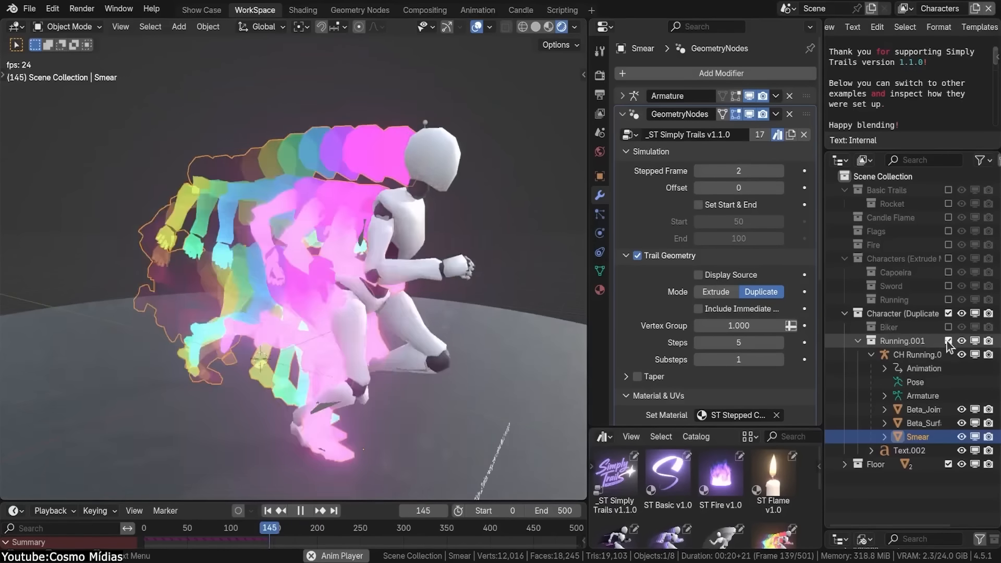
- Exclude the Running.001 collection in favour of the Biker collection and adjust the scene's output settings
{"action": "left_click", "coordinate": [948, 340]}
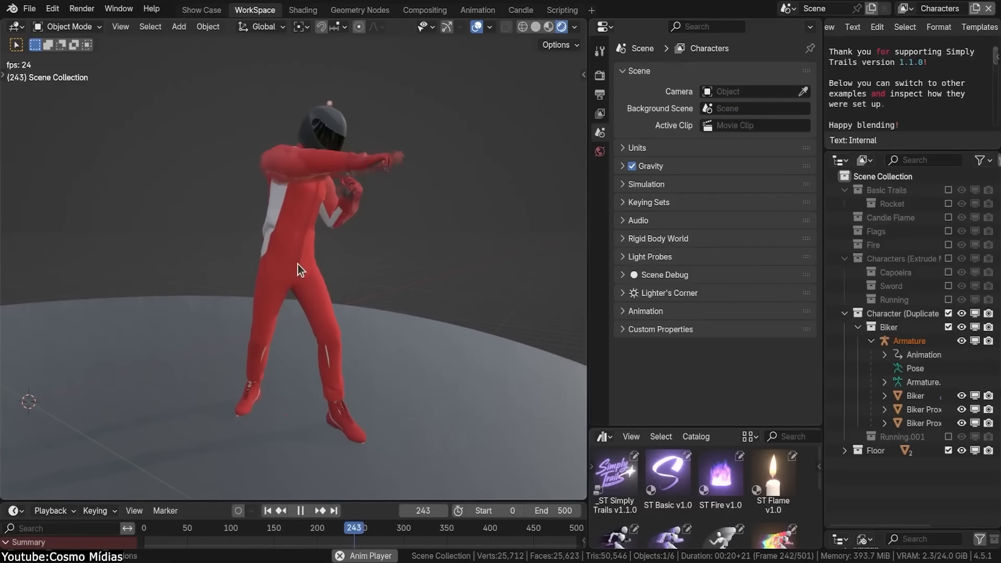
{"action": "left_click", "coordinate": [599, 94]}
{"action": "left_click", "coordinate": [754, 197]}
{"action": "left_click", "coordinate": [730, 280]}
{"action": "left_click", "coordinate": [725, 192]}
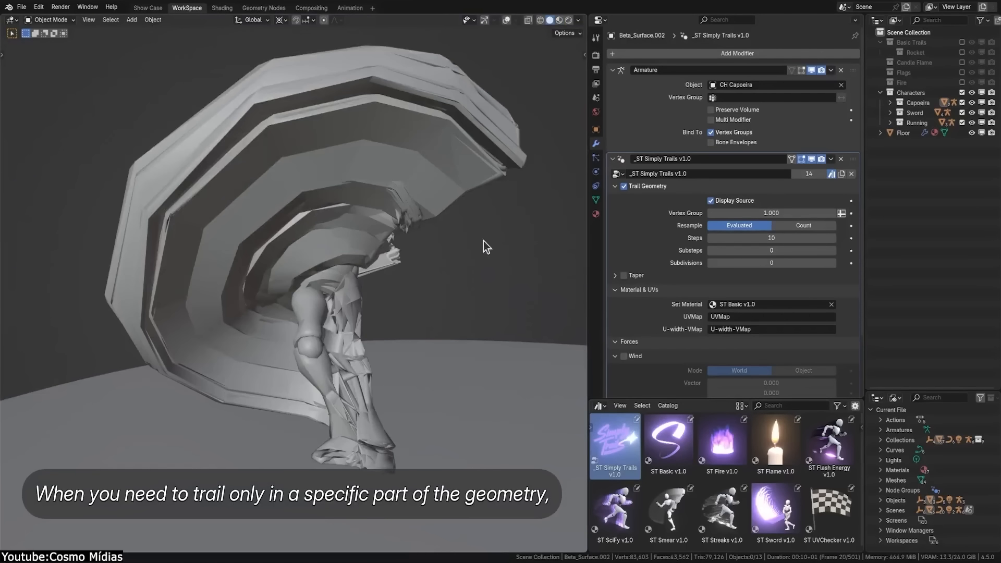
- Limit the capoeira character's trail to the kick-leg vertex group and set its material to ST Smear v1.0
{"action": "left_click", "coordinate": [765, 213]}
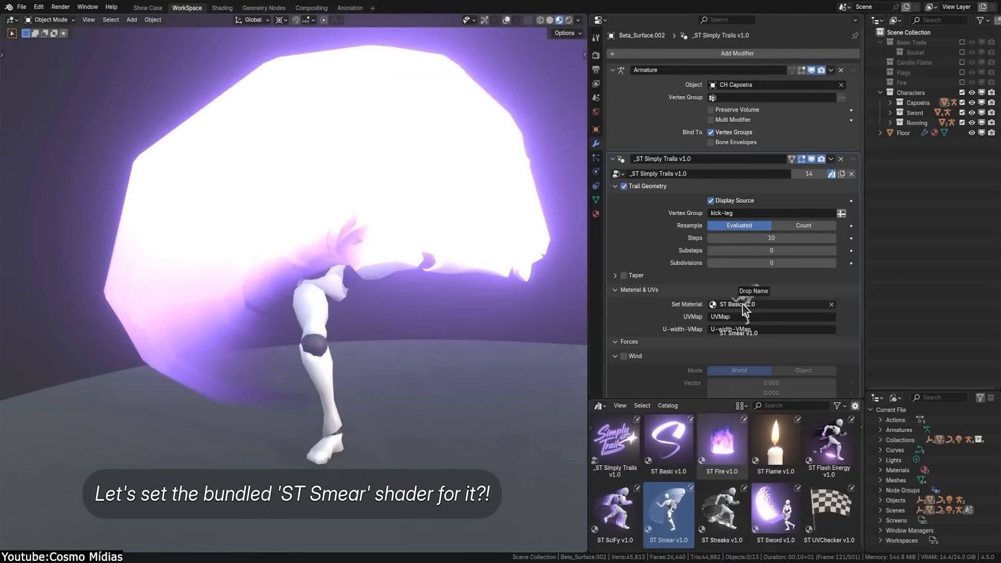
{"action": "left_click_drag", "start_coordinate": [744, 308], "coordinate": [746, 306]}
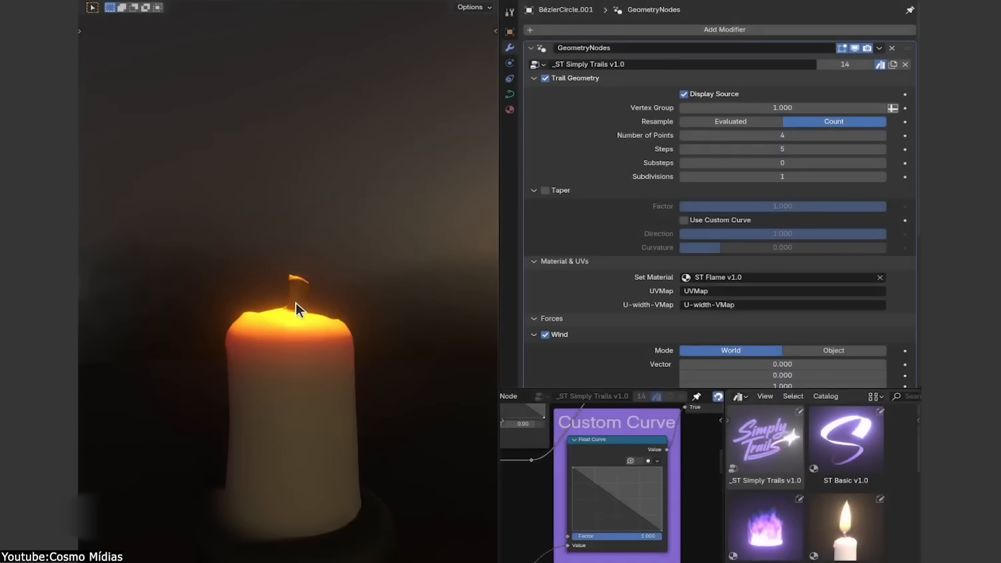
- Enable Taper on the candle flame's trail and adjust a point on its custom taper curve
{"action": "key", "text": "space"}
{"action": "left_click", "coordinate": [547, 192]}
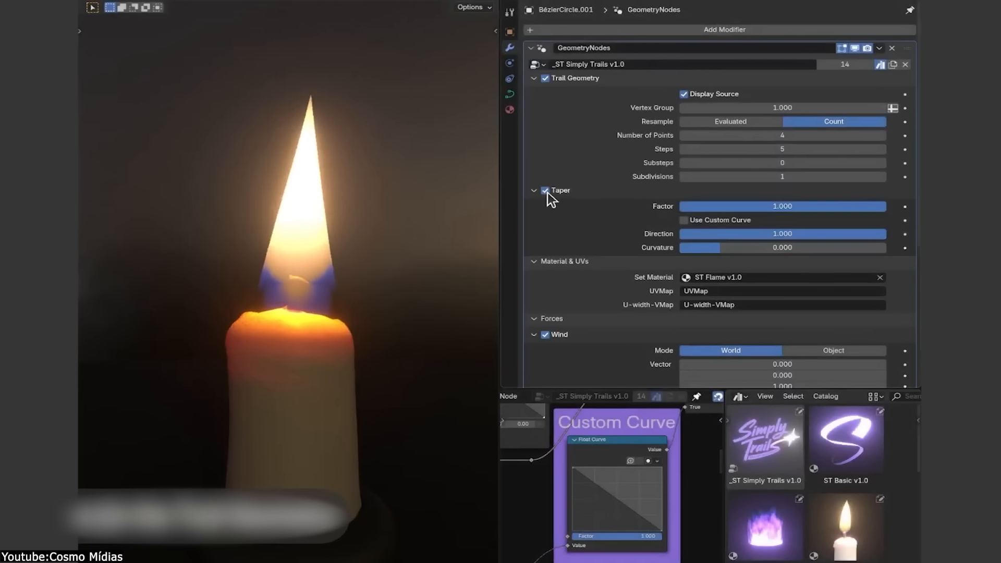
{"action": "left_click_drag", "start_coordinate": [735, 233], "coordinate": [482, 210]}
{"action": "key", "text": "ctrl+z"}
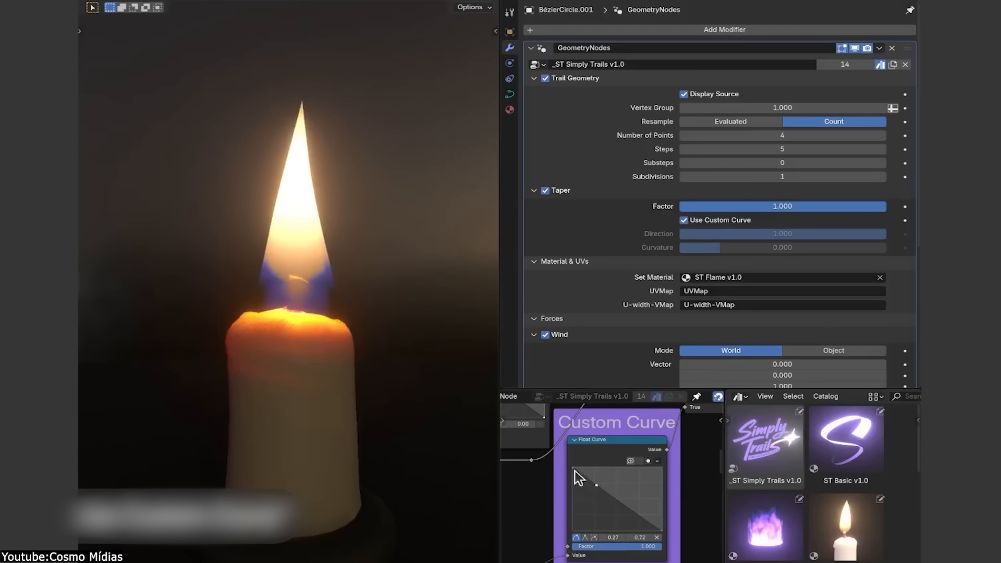
{"action": "key", "text": "g"}
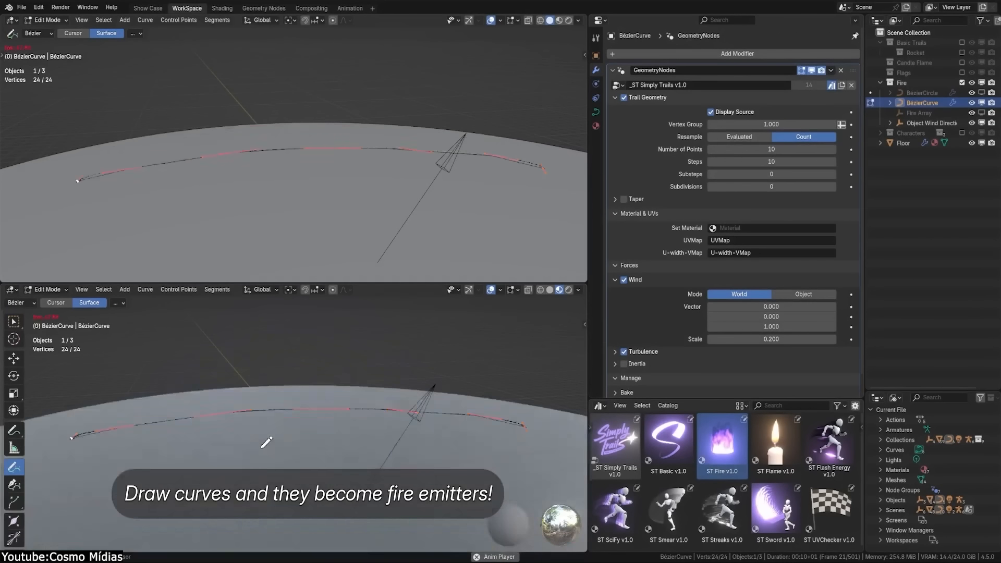
- Draw another fire-emitting curve across the floor and switch the trail's Wind mode to Object
{"action": "left_click_drag", "start_coordinate": [398, 434], "coordinate": [242, 442]}
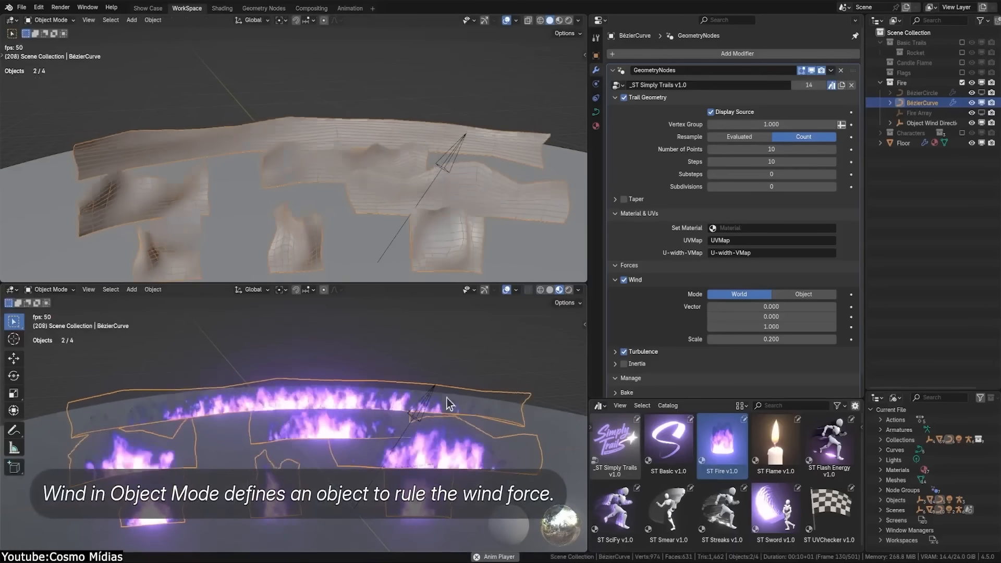
{"action": "left_click", "coordinate": [798, 294]}
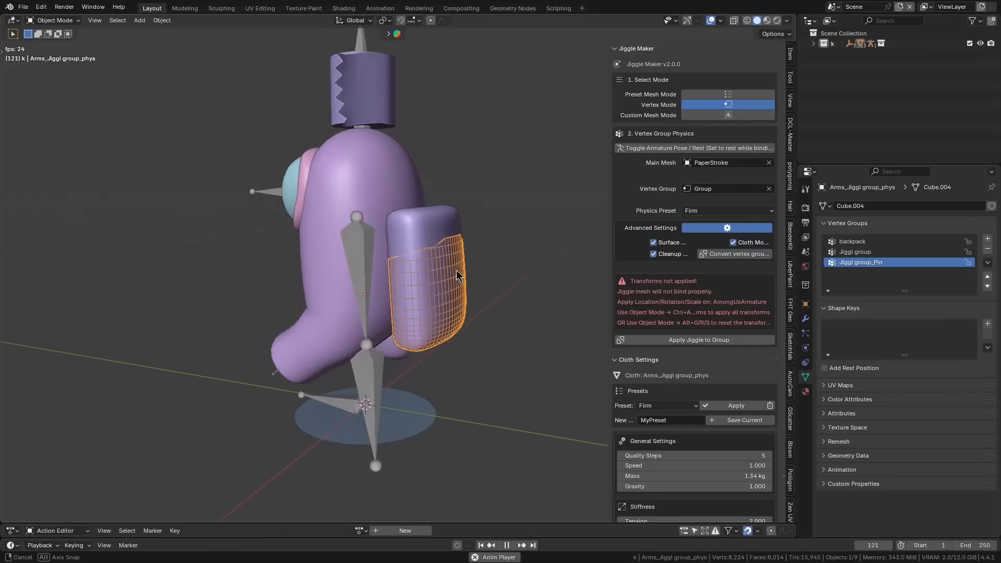
- Examine the backpack's jiggle motion from another angle and pause the hedgehog character's run animation
{"action": "middle_click_drag", "start_coordinate": [421, 304], "coordinate": [457, 311]}
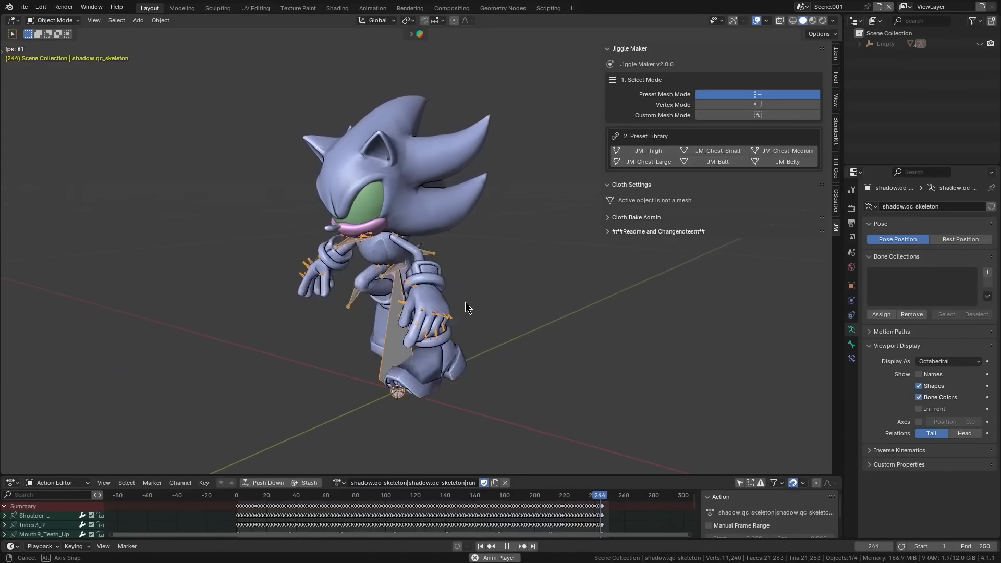
{"action": "key", "text": "space"}
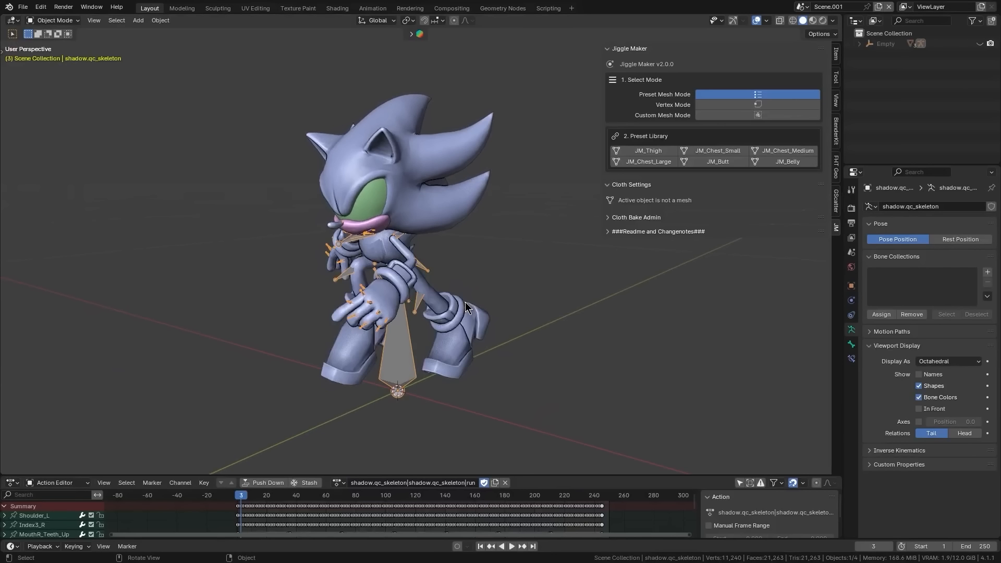
- Select the hedgehog character's body mesh and set Jiggle Maker's select mode to Preset Mesh Mode
{"action": "middle_click_drag", "start_coordinate": [548, 200], "coordinate": [545, 234], "text": "shift"}
{"action": "scroll", "coordinate": [435, 171], "scroll_direction": "up", "scroll_amount": 2}
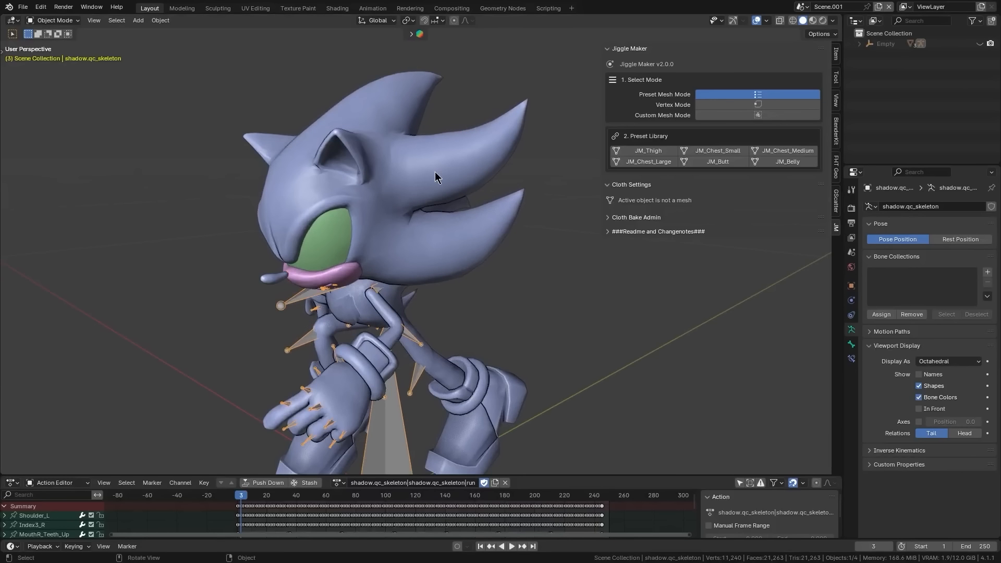
{"action": "left_click", "coordinate": [443, 183]}
{"action": "scroll", "coordinate": [466, 227], "scroll_direction": "up", "scroll_amount": 4}
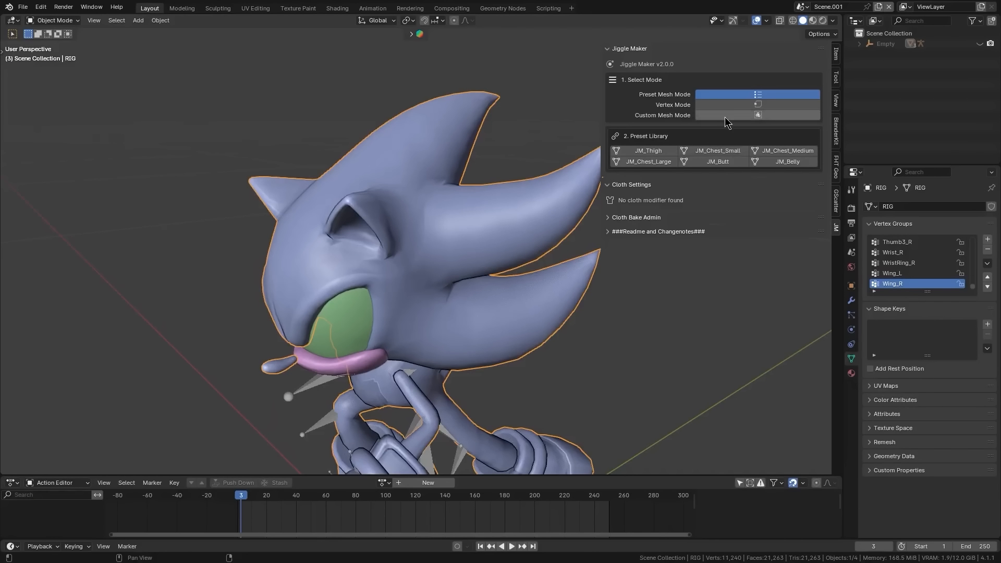
{"action": "left_click", "coordinate": [724, 96]}
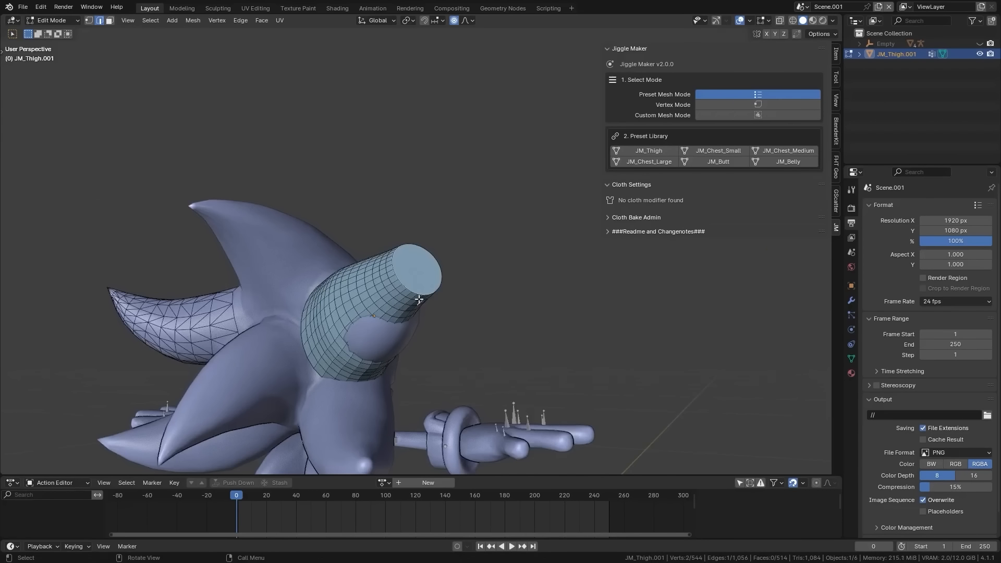
{"action": "scroll", "coordinate": [427, 290], "scroll_direction": "up", "scroll_amount": 2}
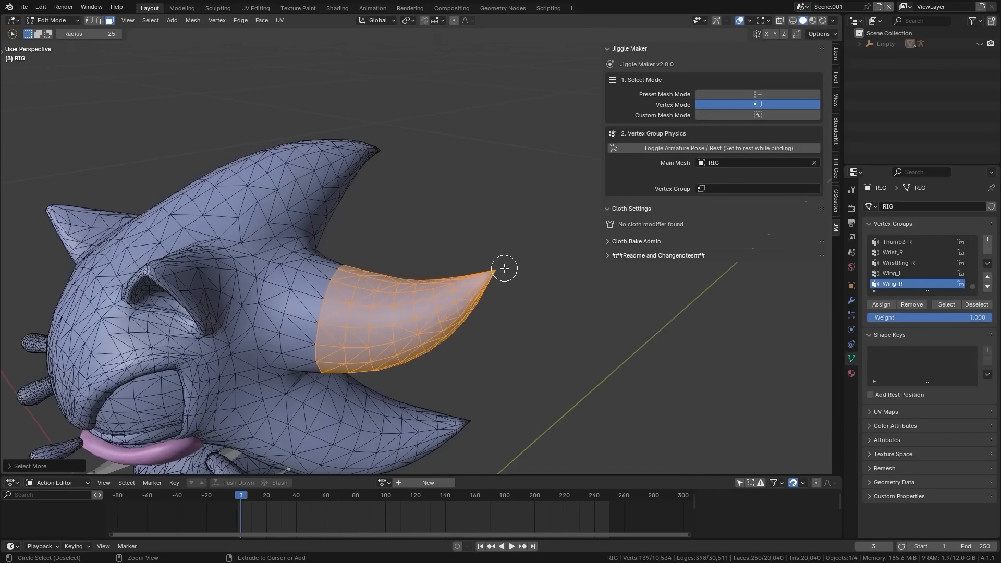
- Grow the face selection on the hedgehog's rear head spike and deselect unwanted faces with Circle Select
{"action": "key", "text": "ctrl+KP_Add"}
{"action": "middle_click_drag", "start_coordinate": [505, 269], "coordinate": [394, 223]}
{"action": "left_click_drag", "start_coordinate": [550, 251], "coordinate": [529, 294], "text": "shift"}
{"action": "middle_click_drag", "start_coordinate": [530, 293], "coordinate": [534, 282]}
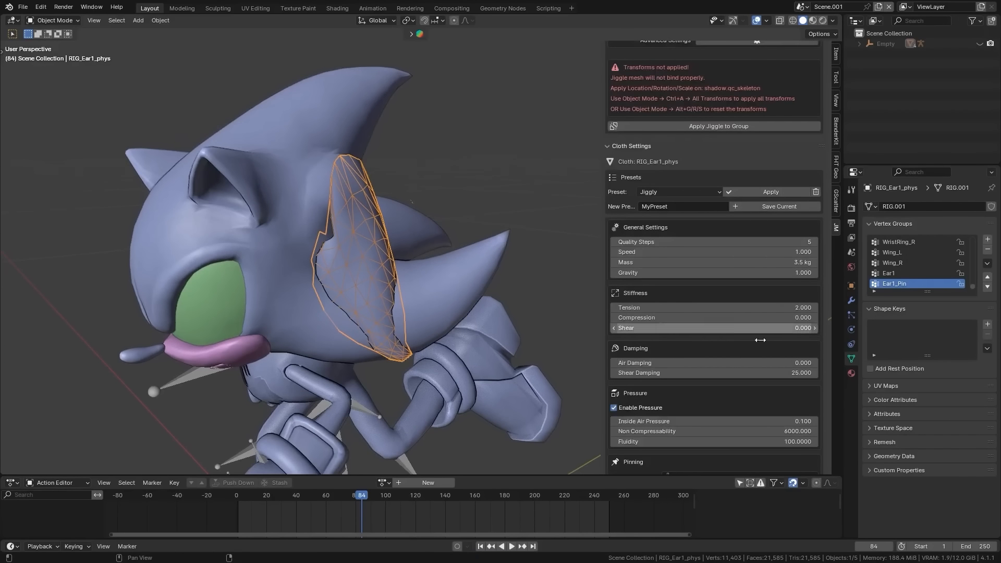
- Apply the Inflated cloth preset to the head spike's physics mesh, and choose the Stiff preset
{"action": "scroll", "coordinate": [689, 294], "scroll_direction": "down", "scroll_amount": 7}
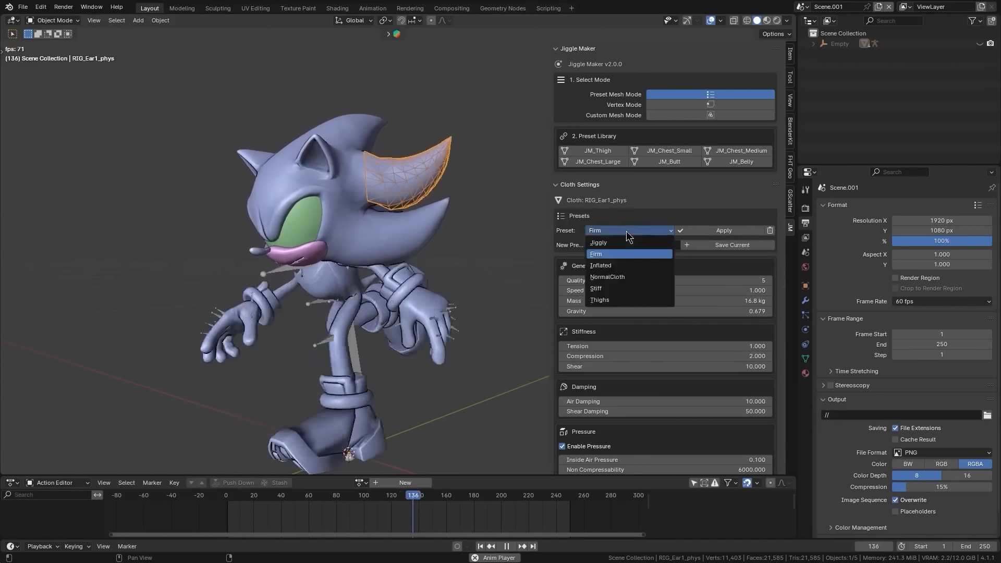
{"action": "left_click", "coordinate": [621, 241]}
{"action": "left_click", "coordinate": [692, 231]}
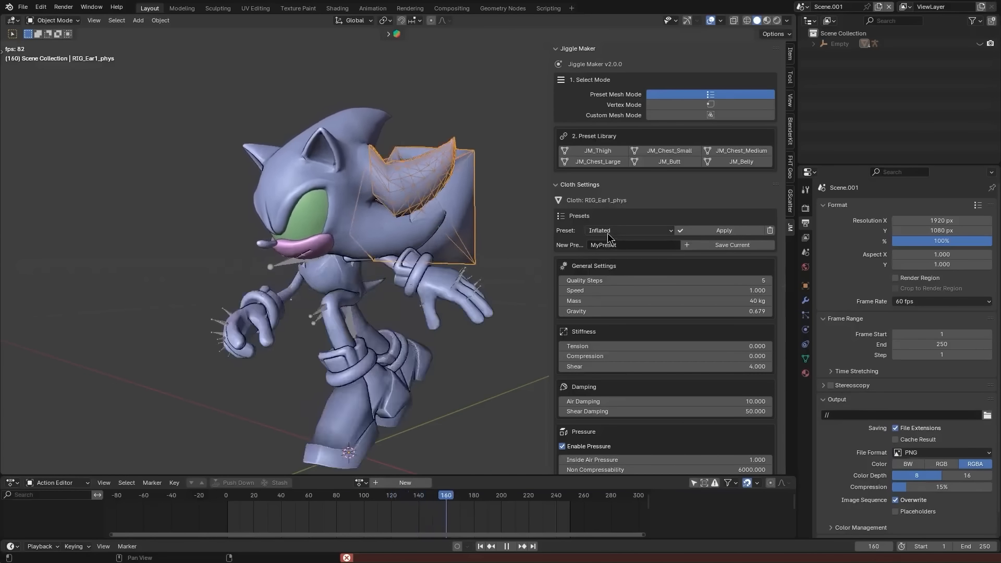
{"action": "left_click", "coordinate": [624, 232]}
{"action": "left_click", "coordinate": [614, 289]}
{"action": "left_click", "coordinate": [622, 230]}
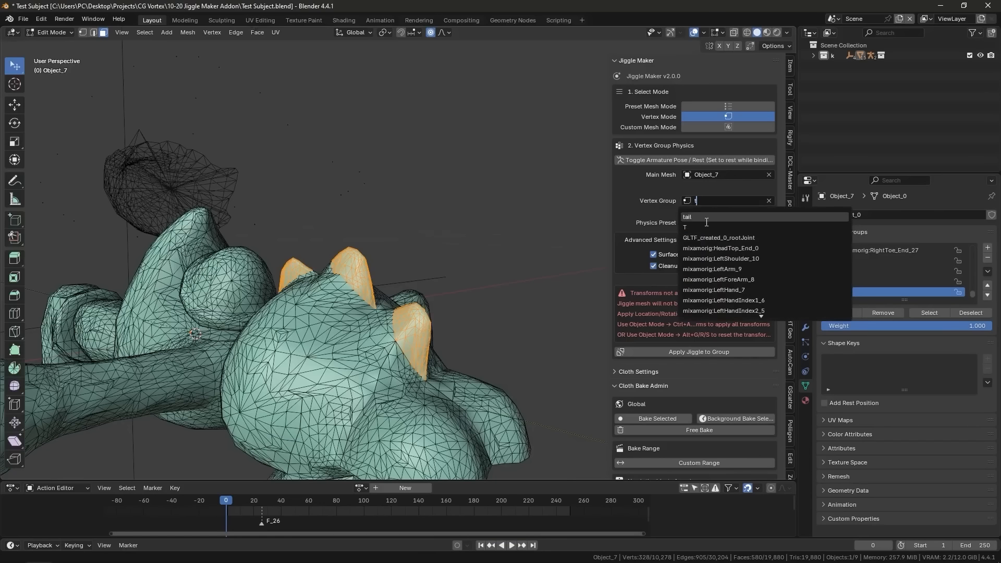
- Apply jiggle physics to vertex group T on the dinosaur character's head spines and open the physics preset choices
{"action": "left_click", "coordinate": [689, 228]}
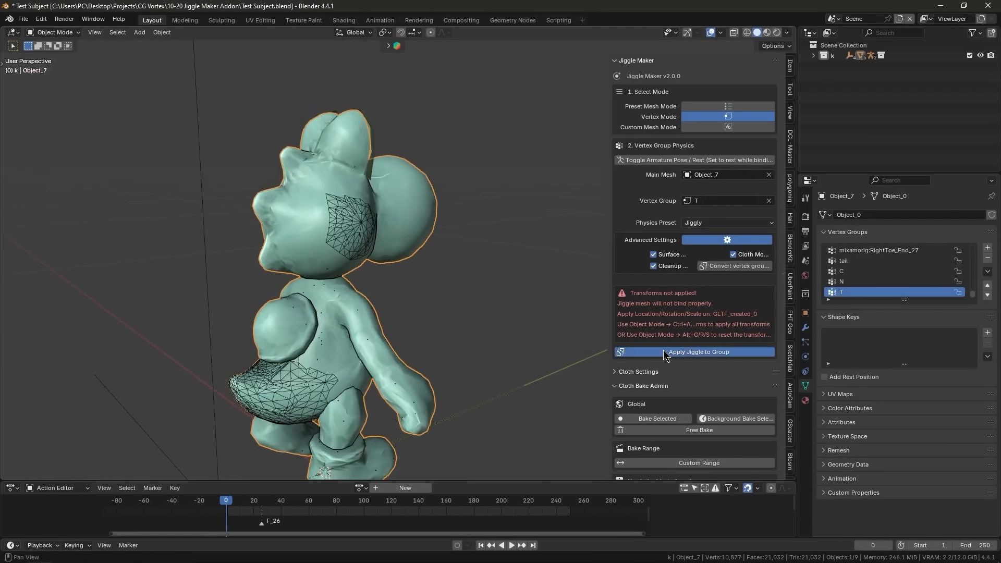
{"action": "left_click", "coordinate": [666, 352]}
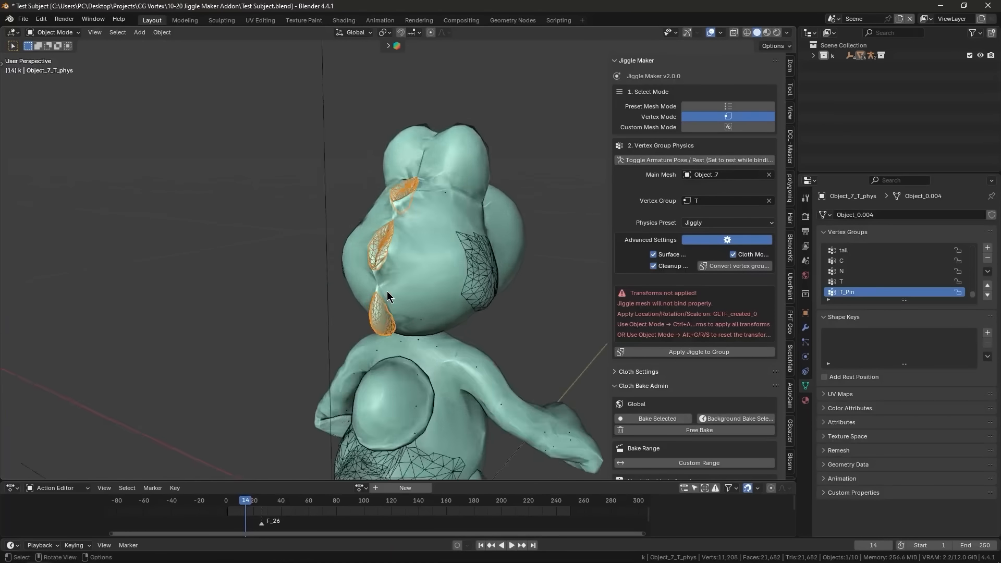
{"action": "left_click", "coordinate": [704, 223]}
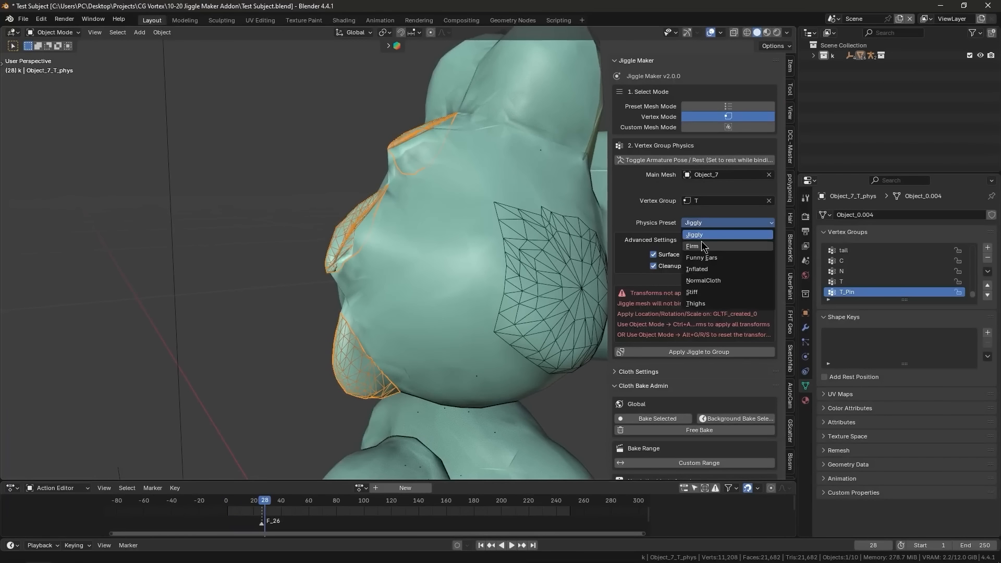
- Play the crewmate character's animation with overlays hidden and examine the backpack's jiggle from several angles
{"action": "key", "text": "space"}
{"action": "key", "text": "shift+alt+z"}
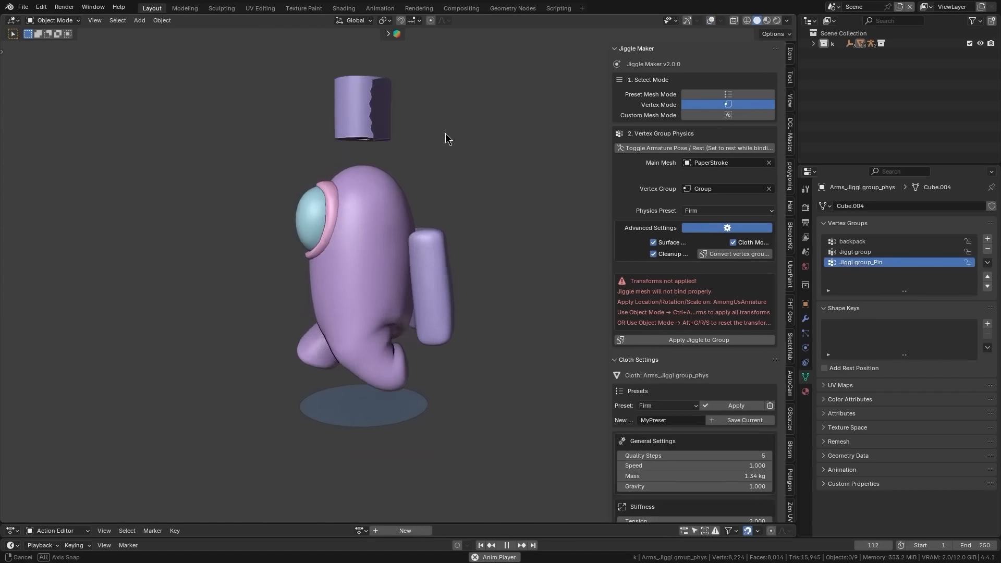
{"action": "middle_click_drag", "start_coordinate": [447, 138], "coordinate": [471, 141]}
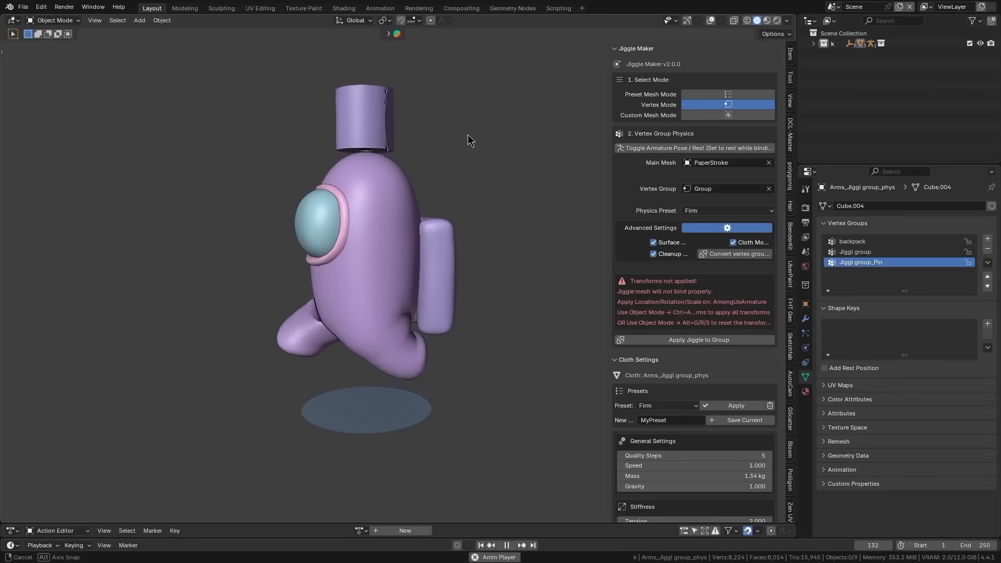
{"action": "middle_click_drag", "start_coordinate": [322, 177], "coordinate": [384, 175]}
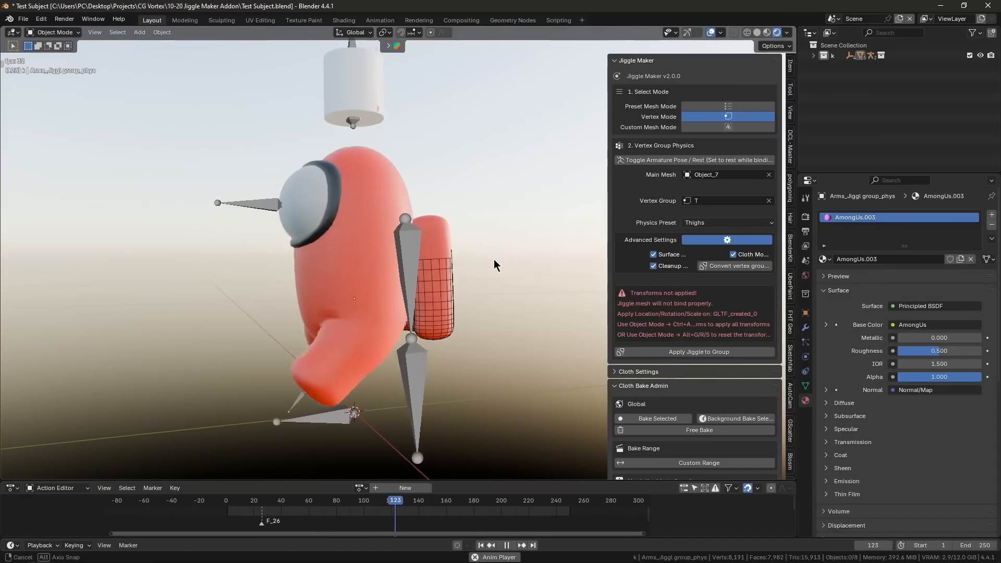
{"action": "middle_click_drag", "start_coordinate": [494, 259], "coordinate": [421, 264]}
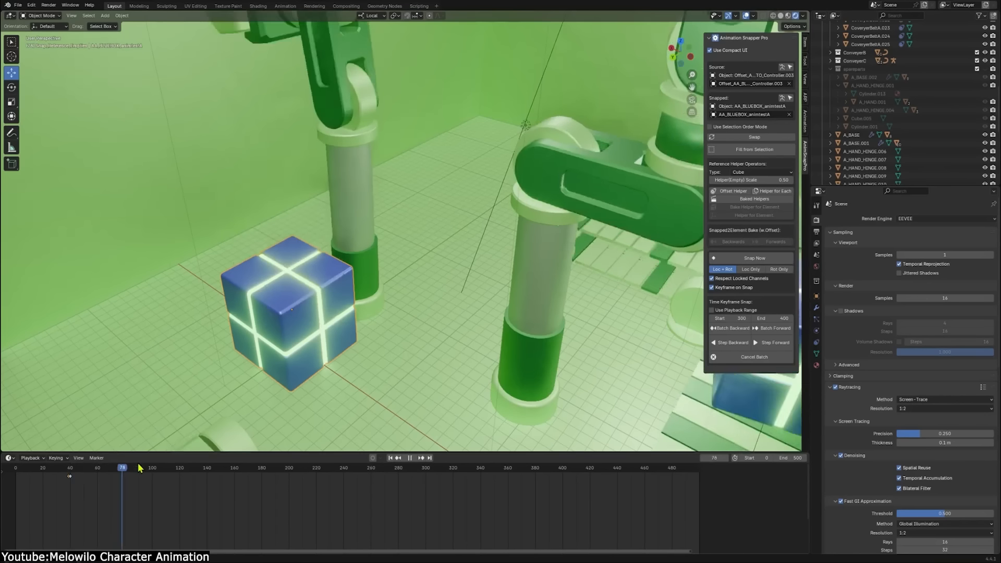
- Bake the blue box's snap to the selected gripper face forwards over frames 40 to 120, and scrub through the motion
{"action": "left_click_drag", "start_coordinate": [211, 464], "coordinate": [71, 496]}
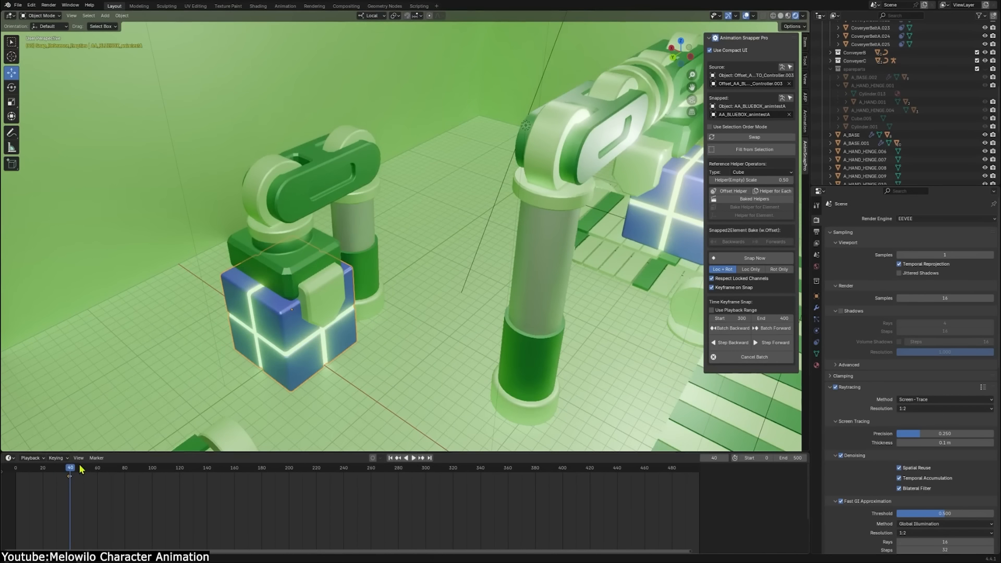
{"action": "left_click_drag", "start_coordinate": [72, 472], "coordinate": [161, 453]}
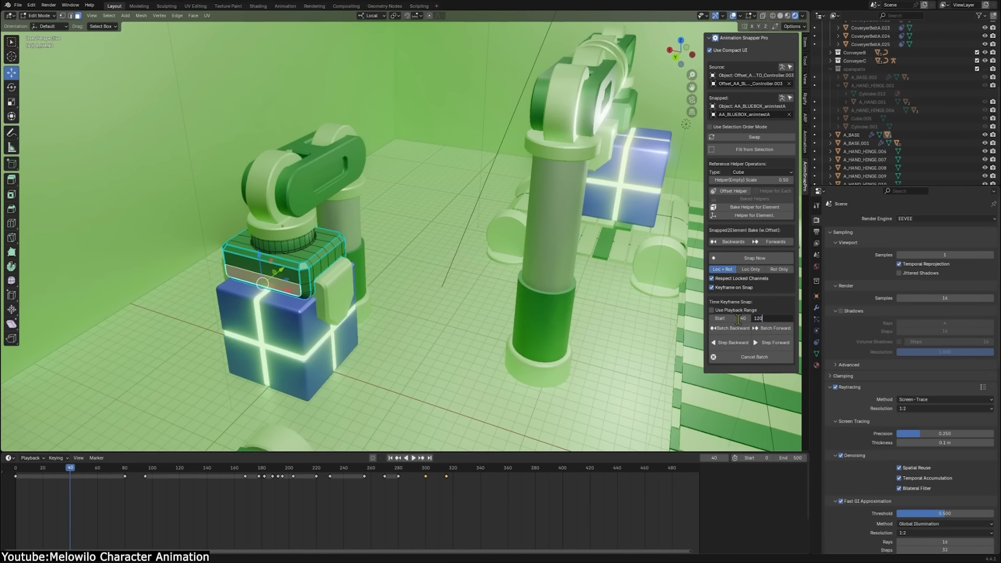
{"action": "left_click", "coordinate": [774, 241]}
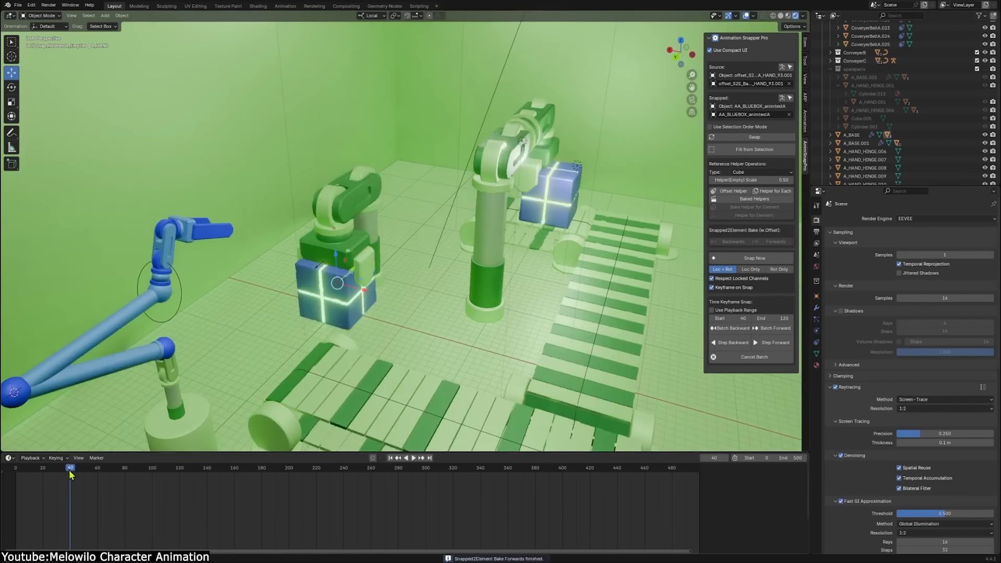
{"action": "left_click_drag", "start_coordinate": [71, 474], "coordinate": [208, 481]}
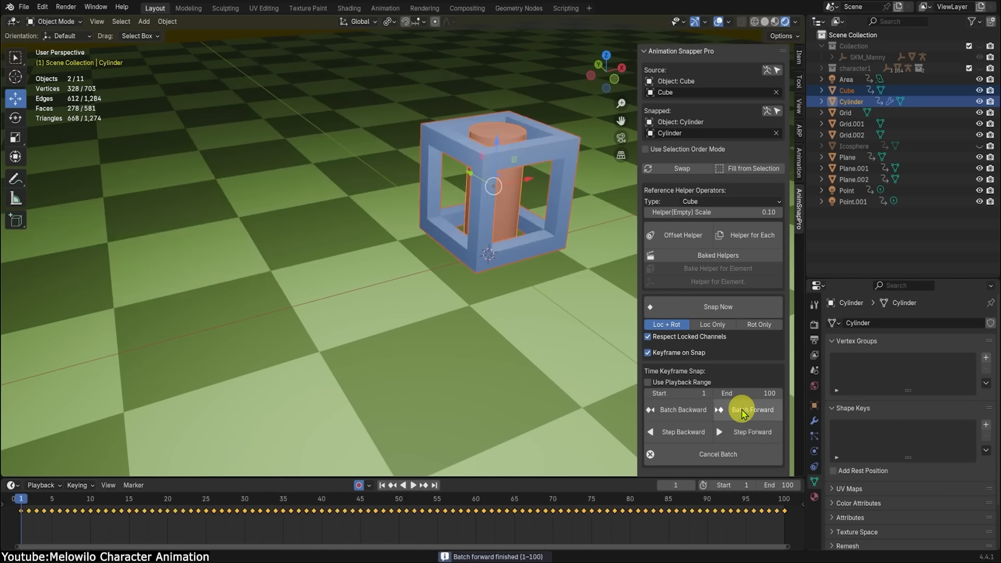
- Batch-snap the cylinder to the cube backward over frames 1 to 100
{"action": "left_click", "coordinate": [679, 412]}
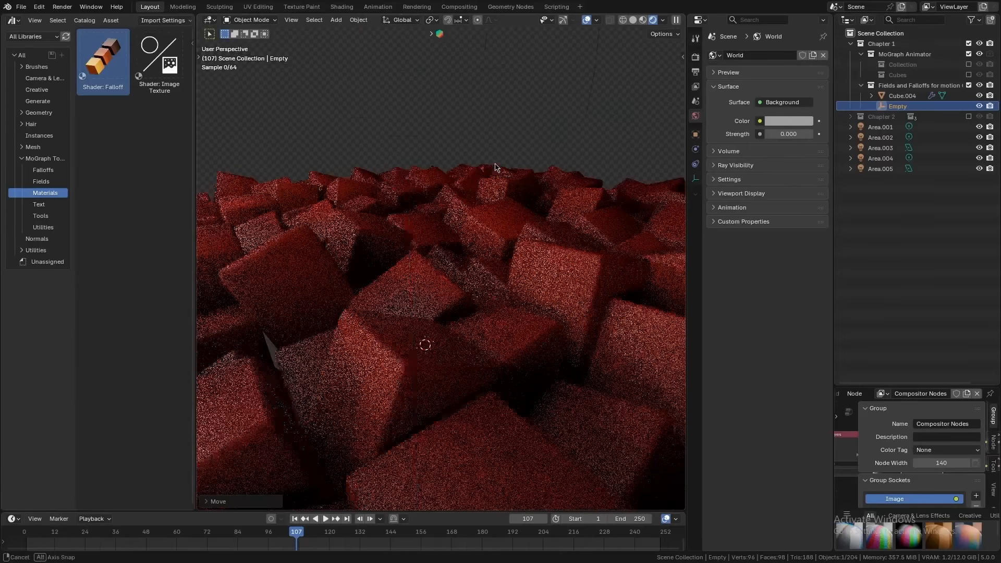
- Move the falloff empty along Z above the cube grid and adjust a modifier value on the grid
{"action": "key", "text": "g"}
{"action": "key", "text": "z"}
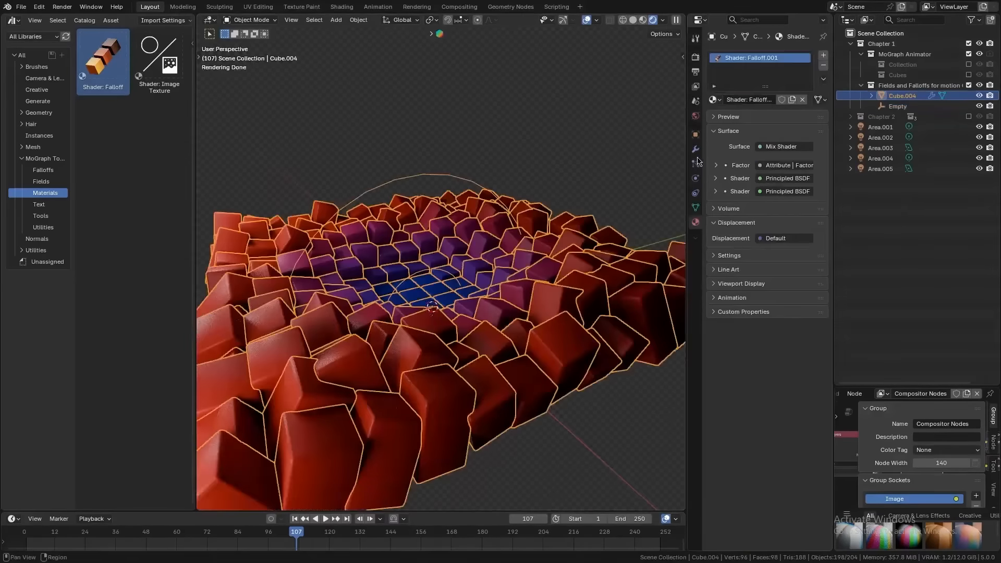
{"action": "left_click_drag", "start_coordinate": [779, 156], "coordinate": [811, 156]}
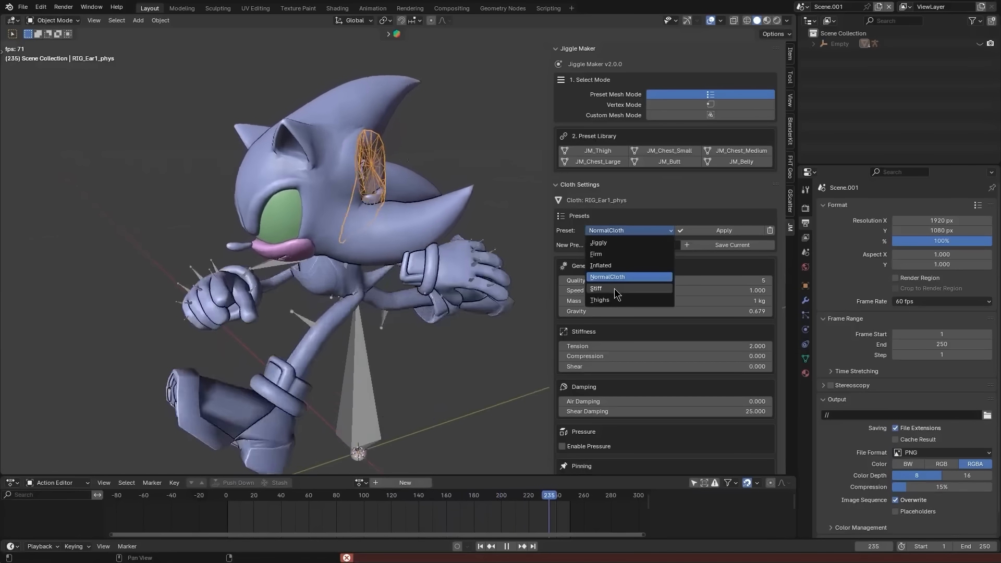
- Switch the hedgehog spike's cloth preset from NormalCloth to Stiff
{"action": "left_click", "coordinate": [615, 289]}
{"action": "left_click", "coordinate": [621, 230]}
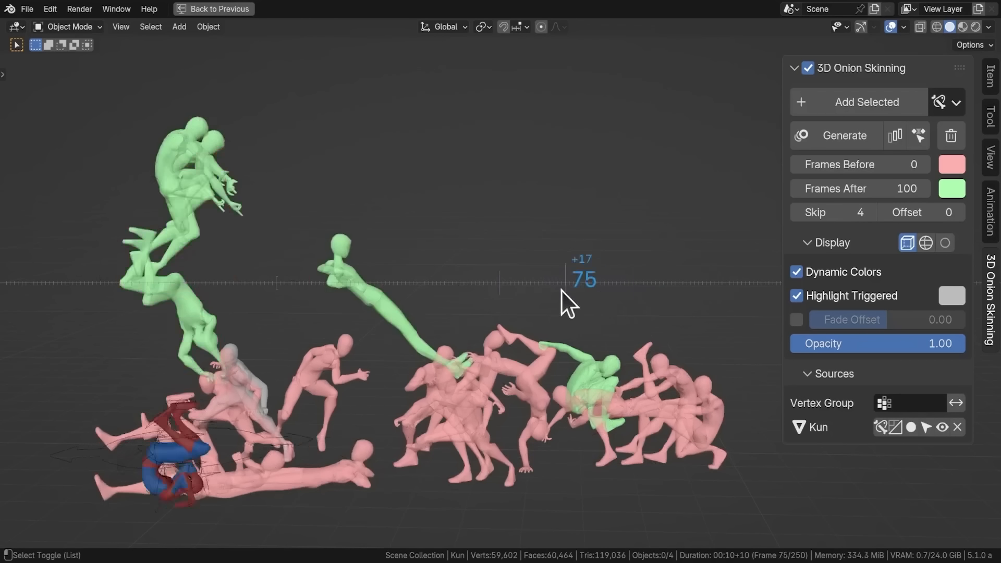
- Scrub the onion-skinned Spider-Man character's animation back to frame 18
{"action": "left_click_drag", "start_coordinate": [661, 312], "coordinate": [402, 248]}
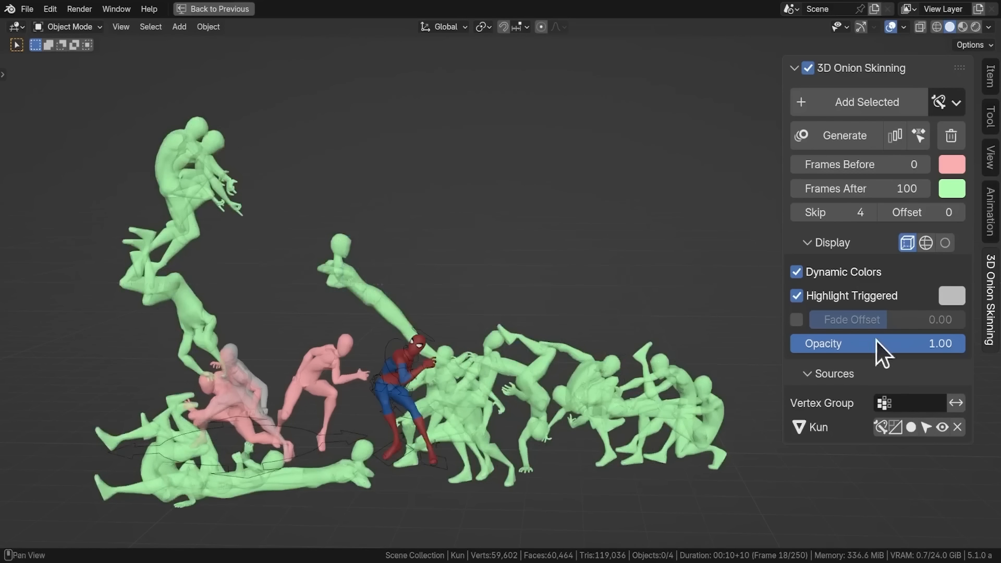